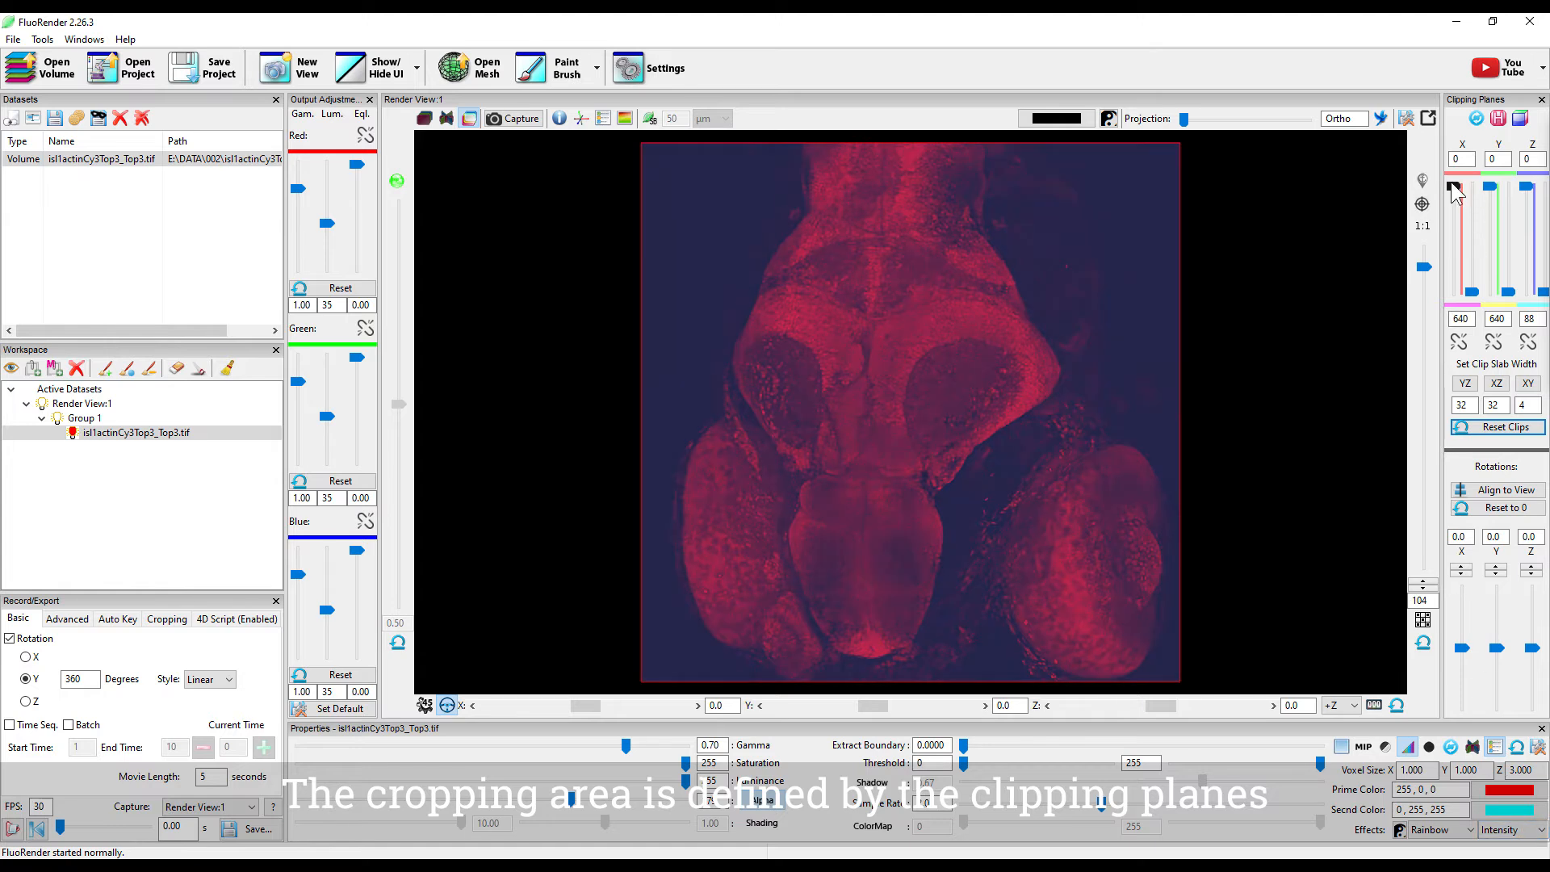
- Clip the isl1actinCy3Top3_Top3.tif volume to one subregion by setting the lower clipping limits to X 420 and Y 352
{"action": "left_click_drag", "start_coordinate": [1454, 187], "coordinate": [1460, 267]}
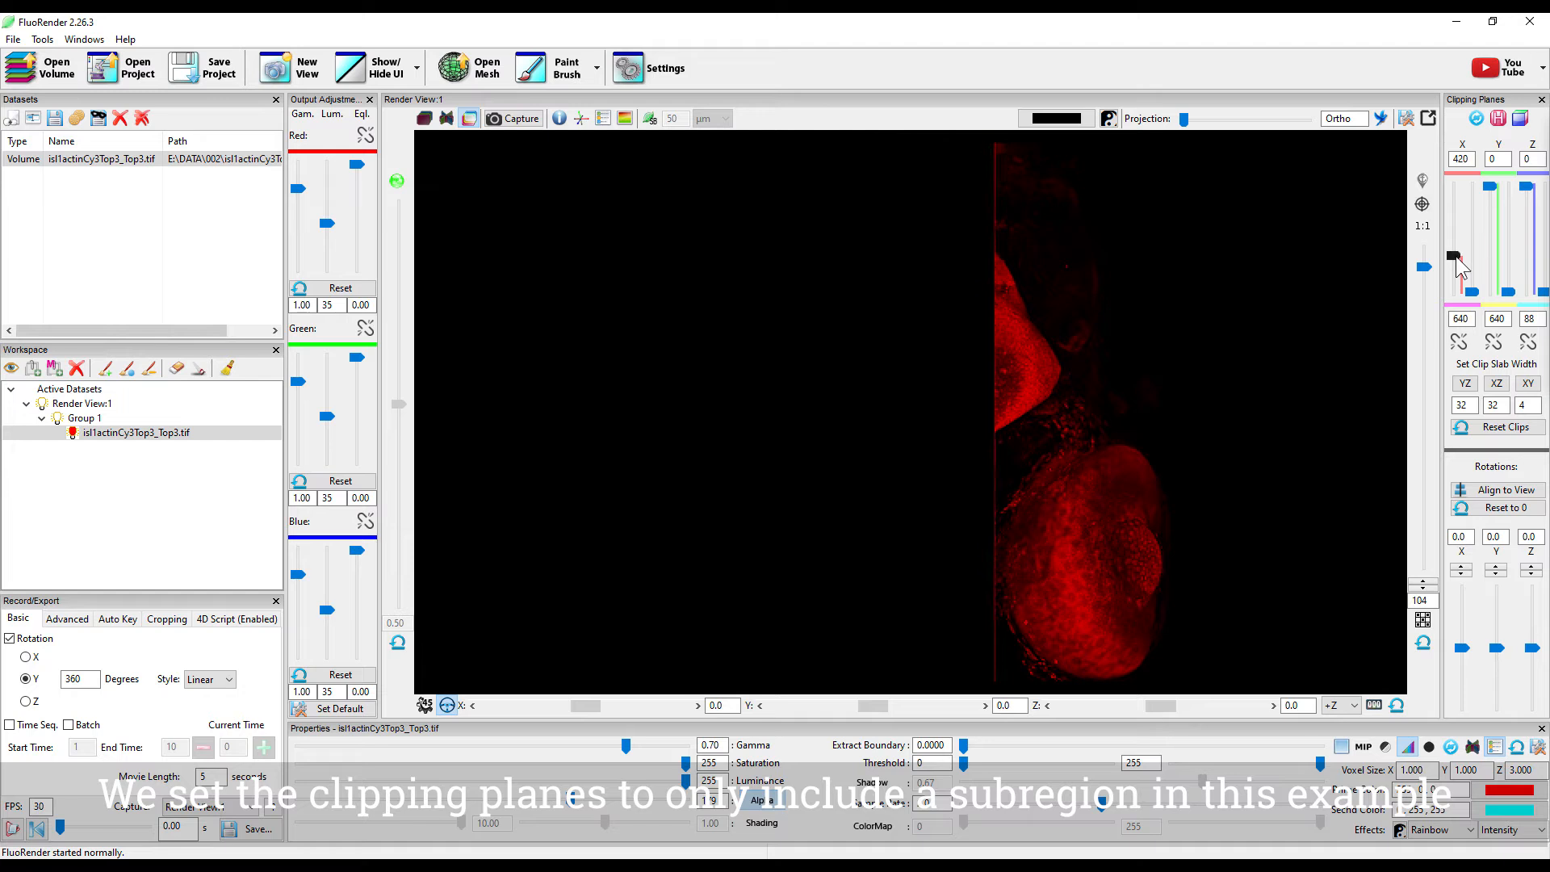
{"action": "left_click_drag", "start_coordinate": [1489, 187], "coordinate": [1494, 242]}
{"action": "left_click_drag", "start_coordinate": [1129, 602], "coordinate": [1056, 605]}
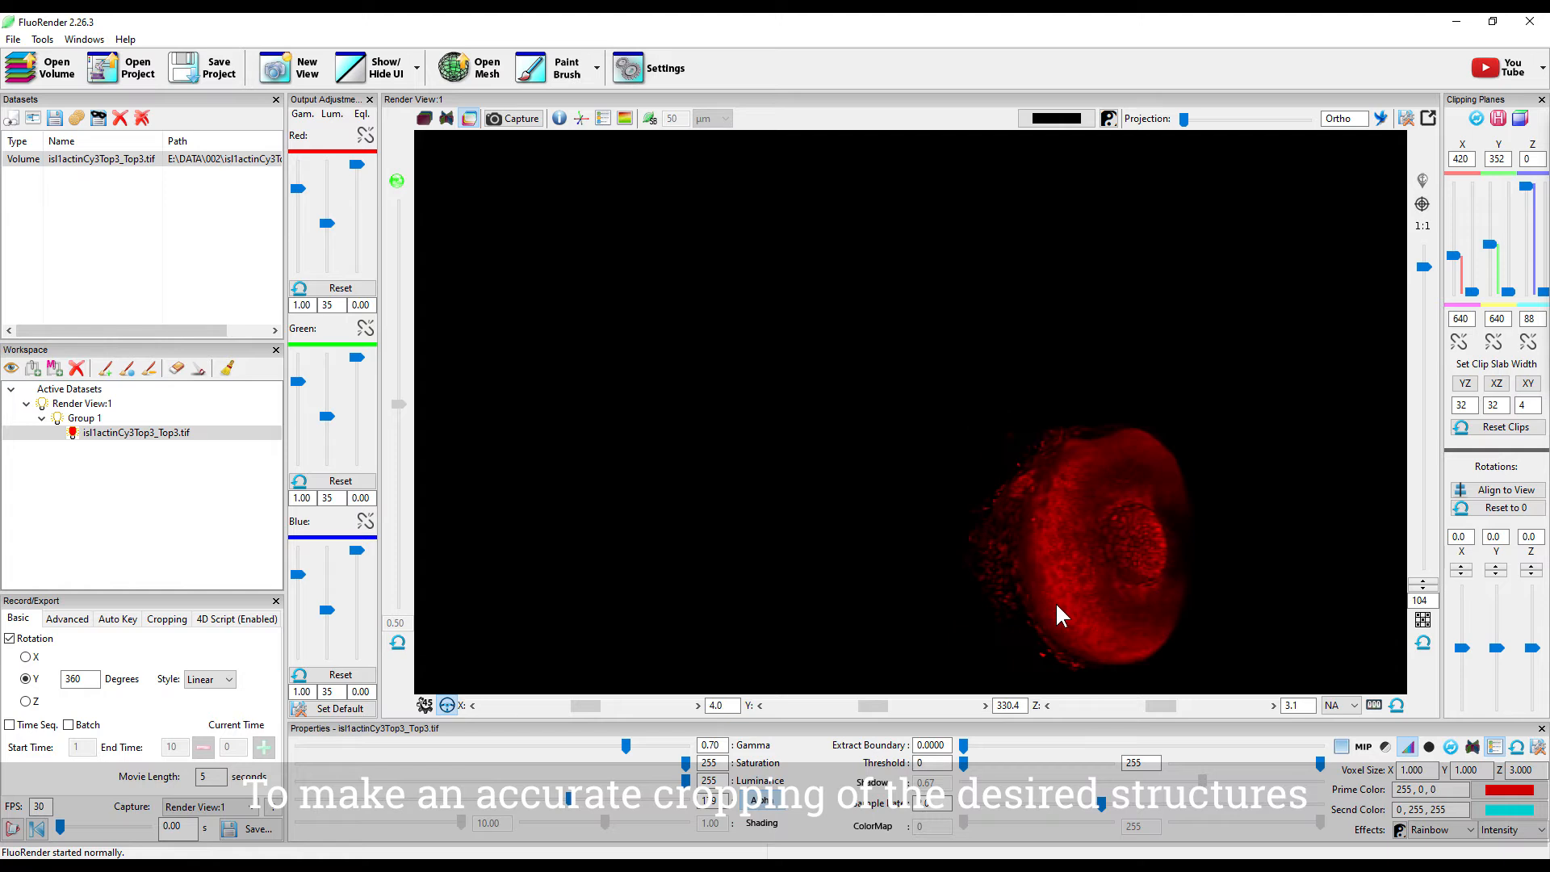
{"action": "left_click", "coordinate": [1396, 705]}
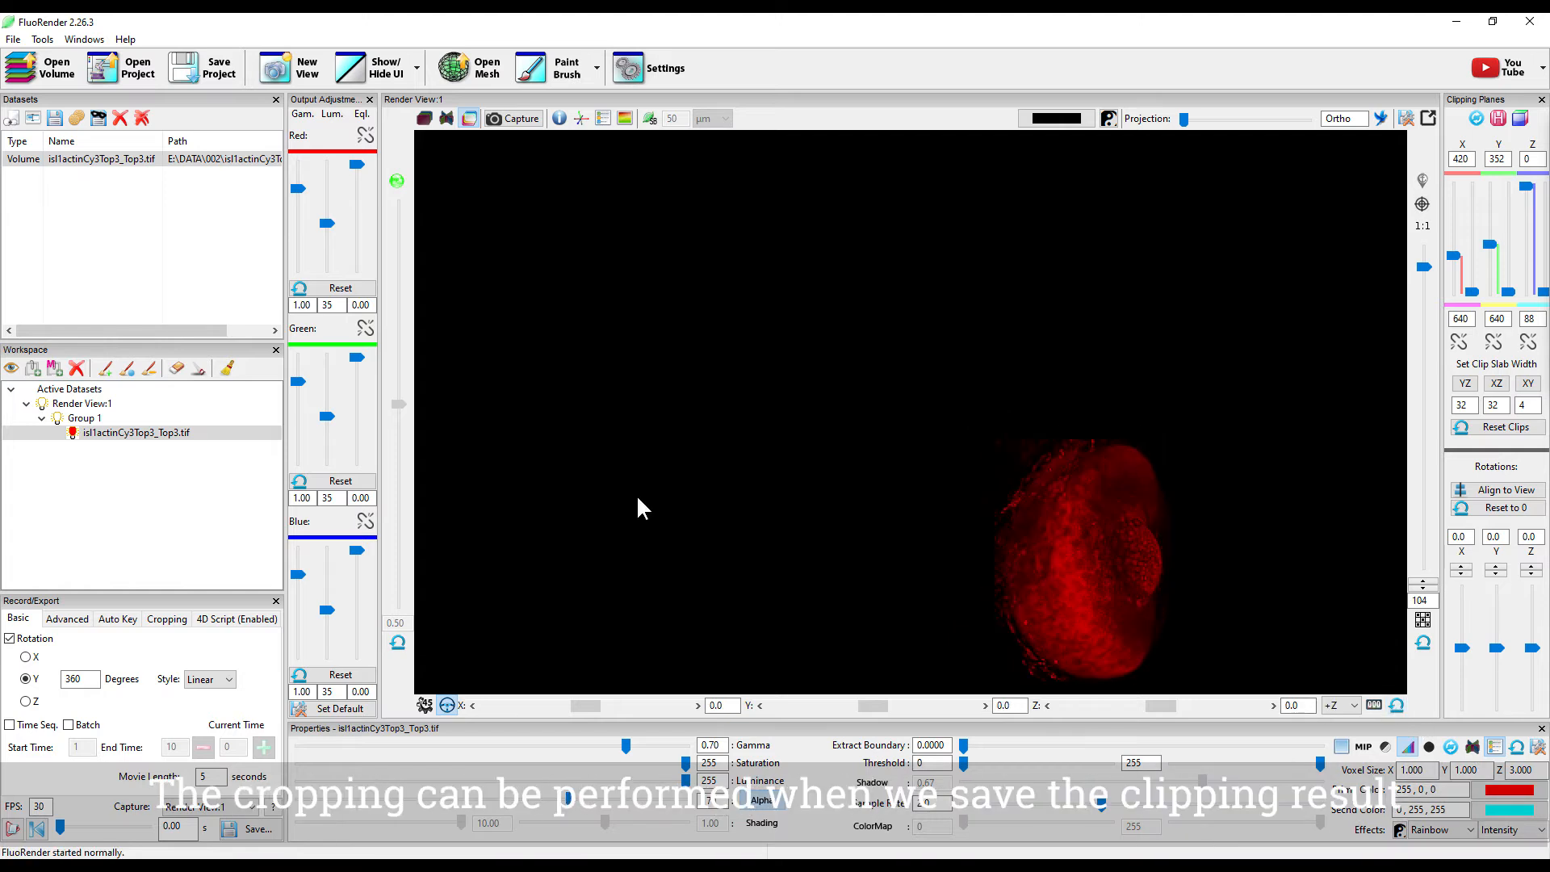
- Save the clipped volume as test1 in folder 002 with Use Clipping Planes to Crop enabled
{"action": "left_click", "coordinate": [55, 117]}
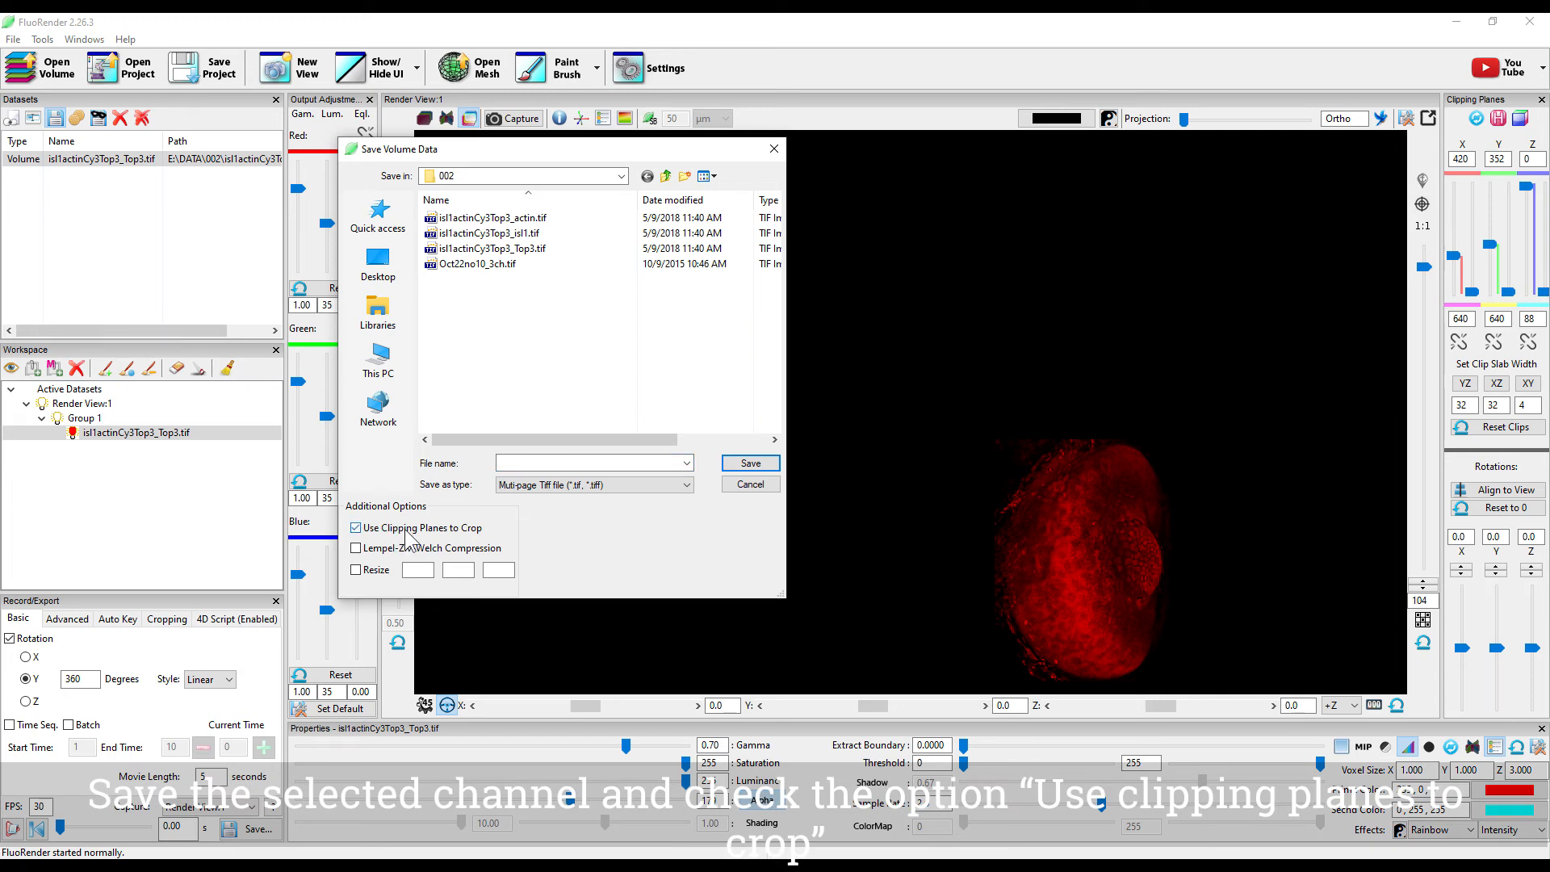
{"action": "left_click", "coordinate": [530, 461]}
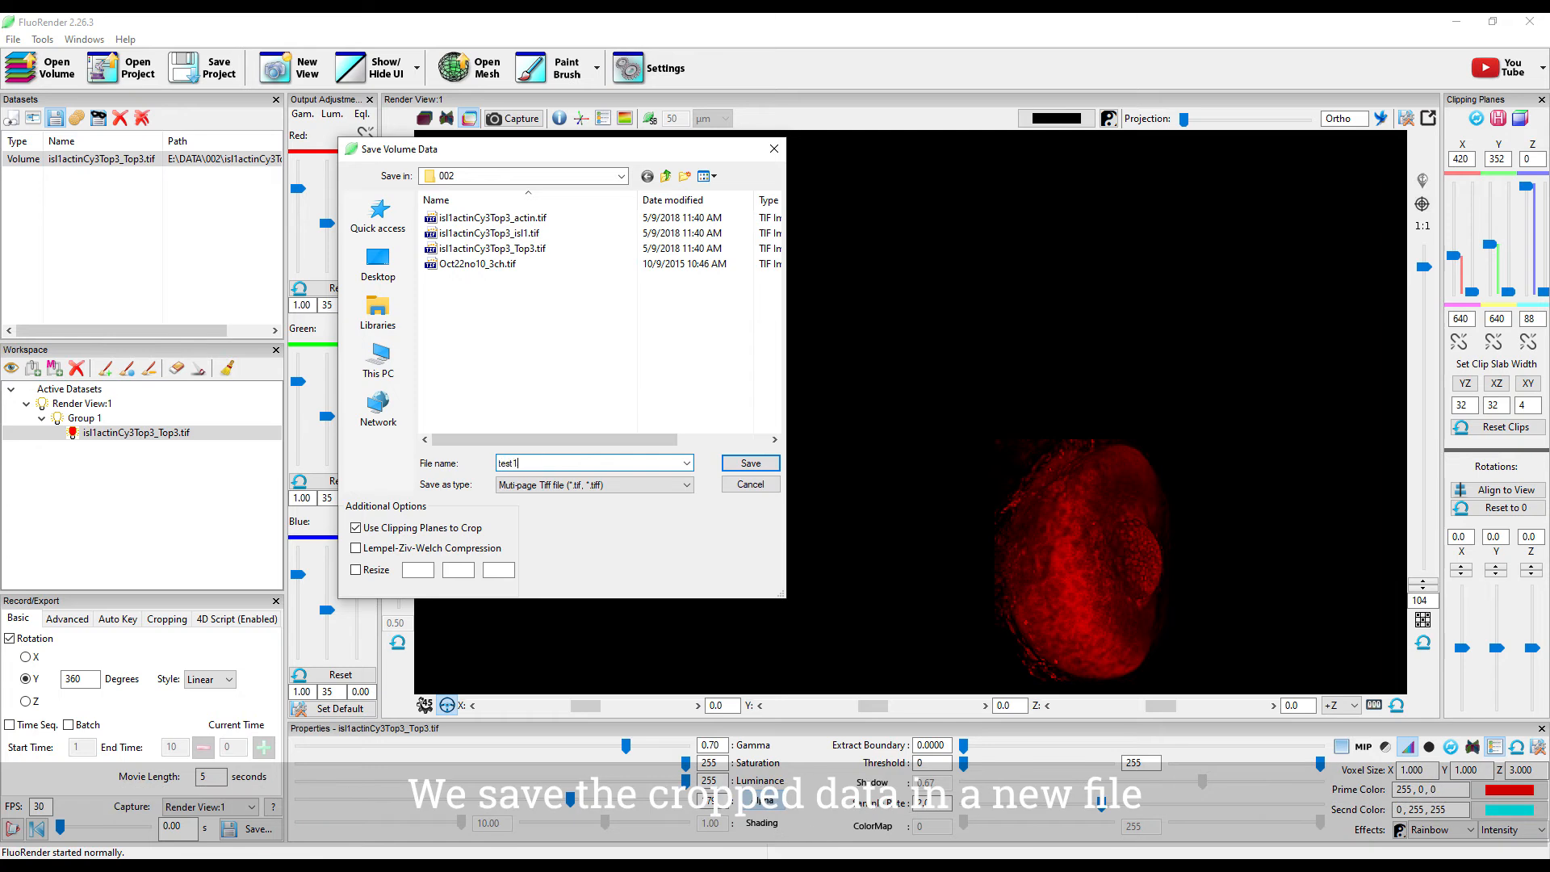
{"action": "left_click", "coordinate": [749, 464]}
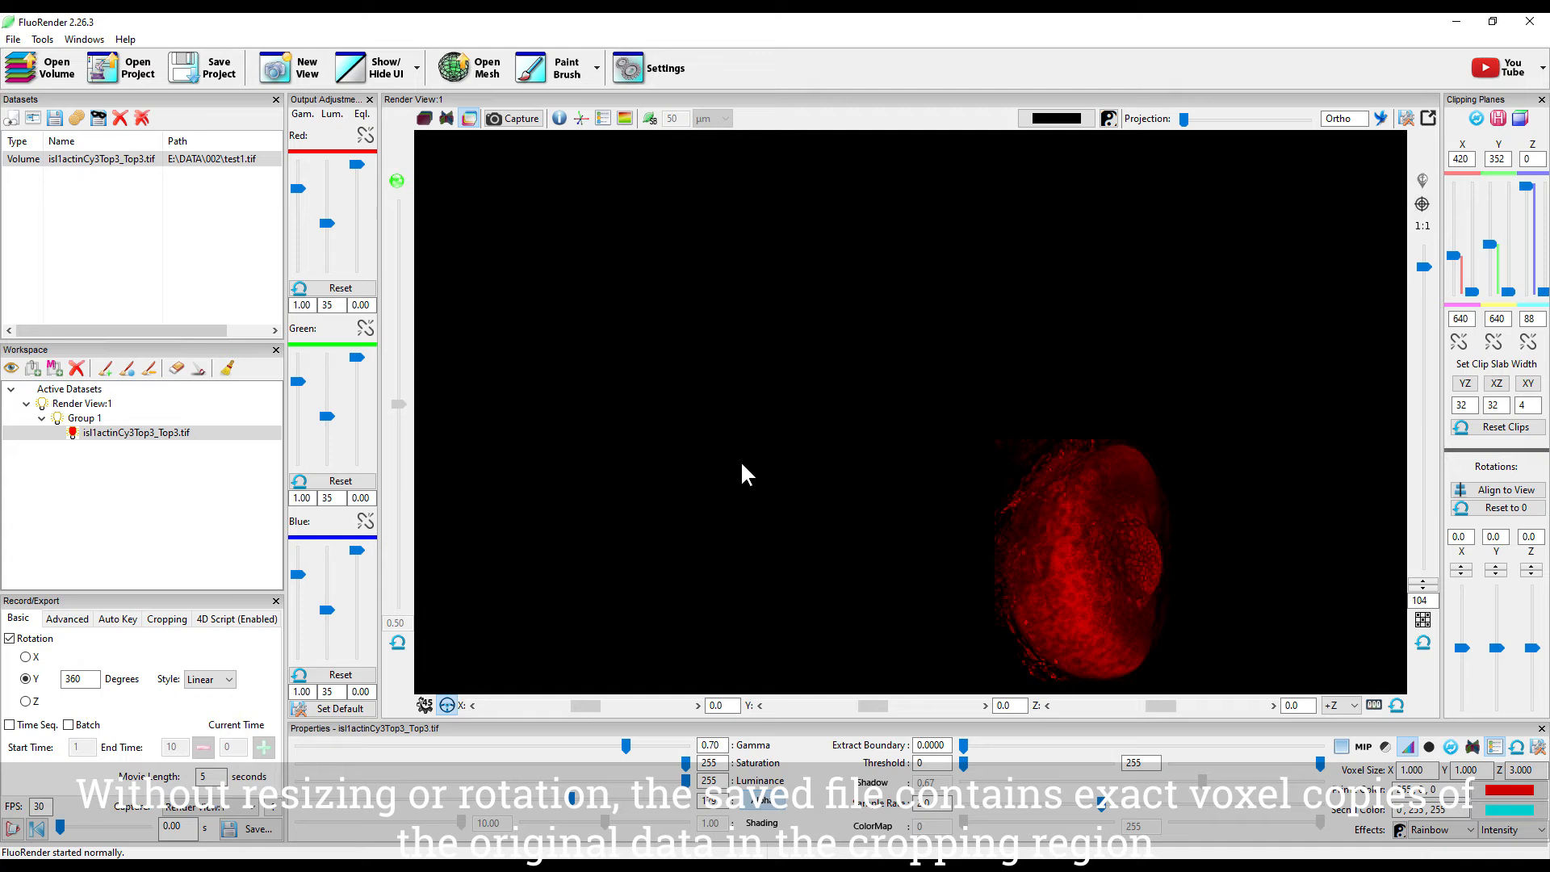
- Load test1.tif into the render view, then hide it and reselect the original volume
{"action": "left_click", "coordinate": [44, 71]}
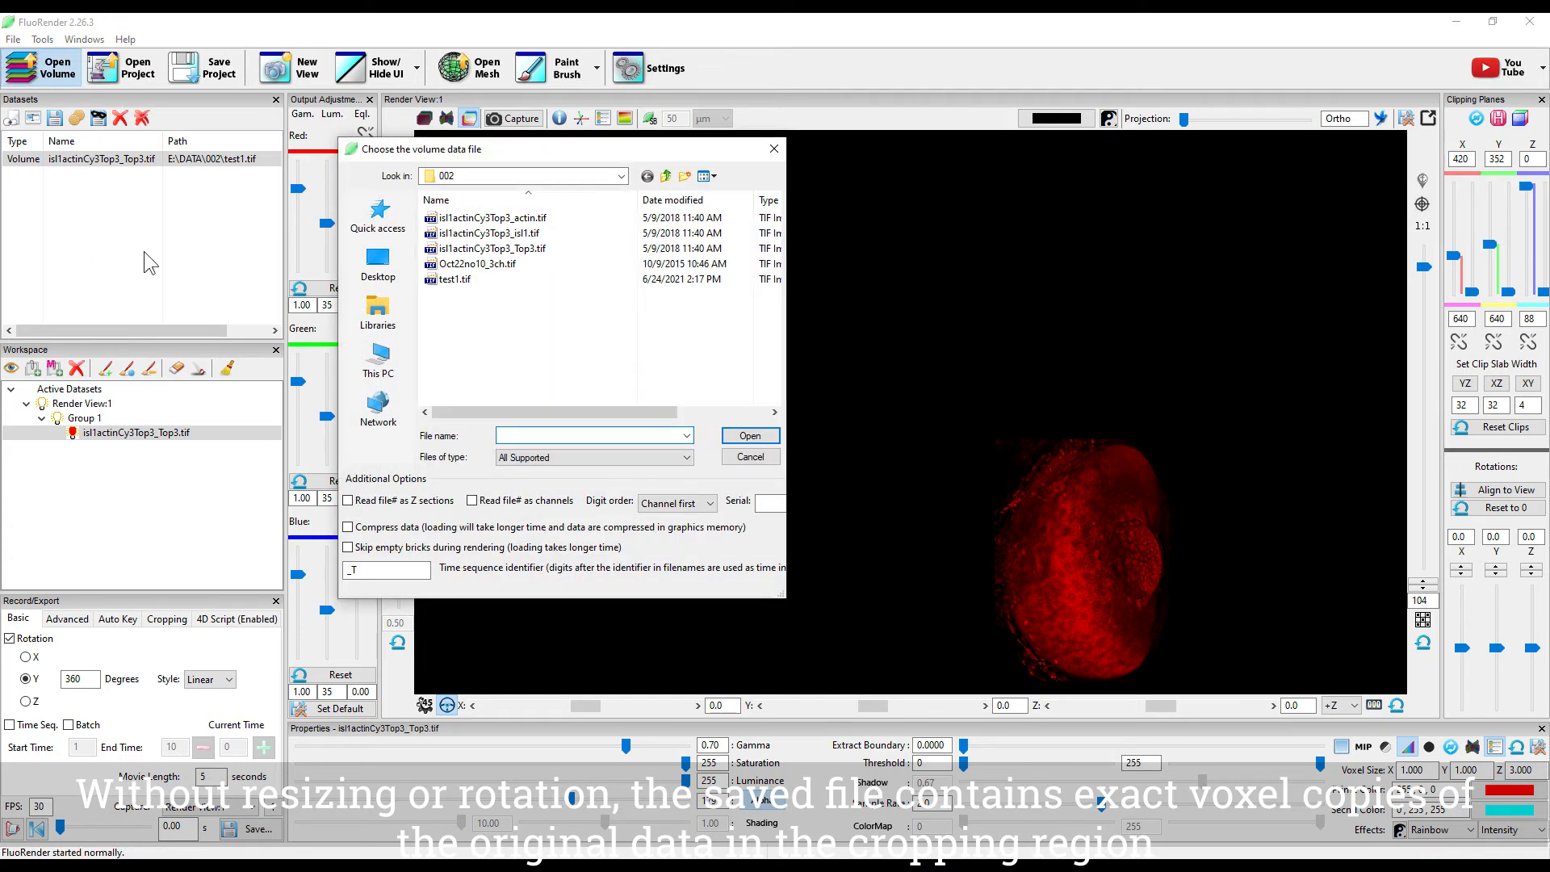
{"action": "left_click", "coordinate": [453, 280]}
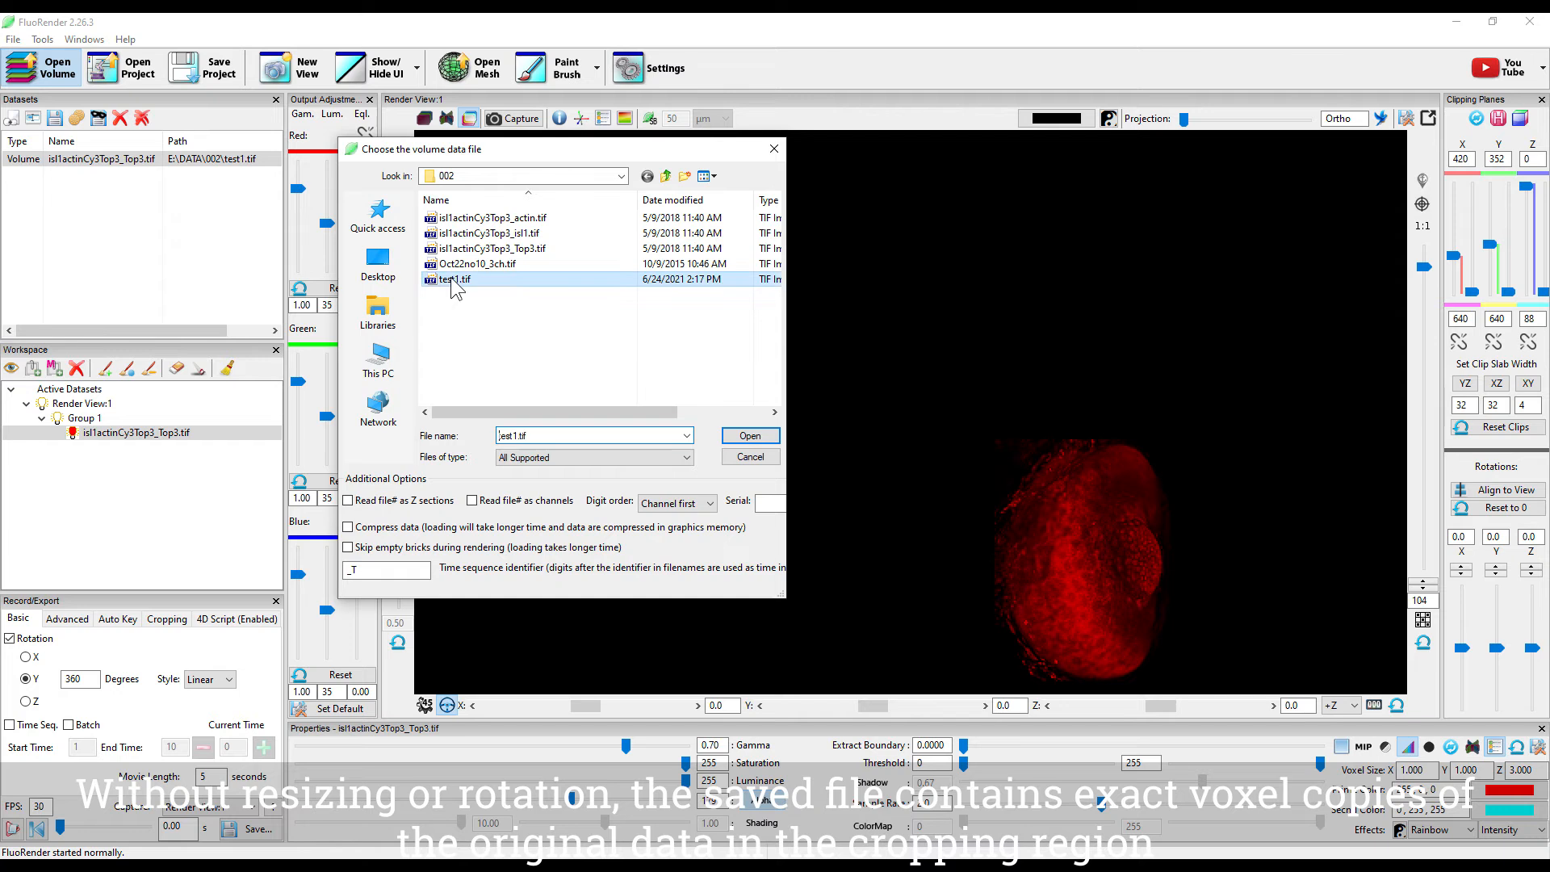
{"action": "left_click", "coordinate": [748, 438]}
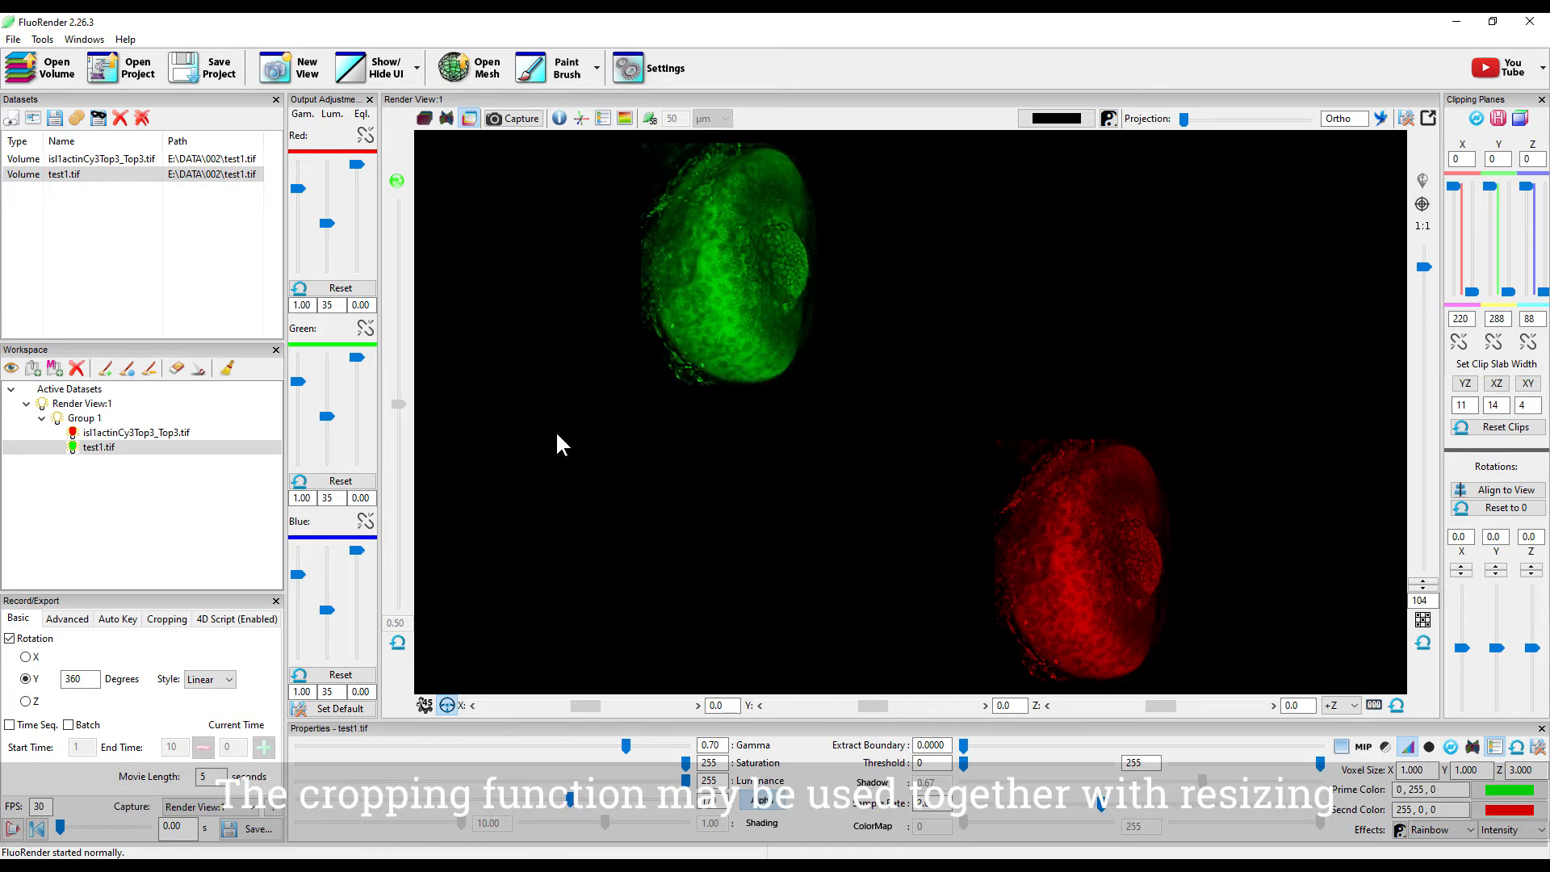
{"action": "left_click", "coordinate": [72, 447]}
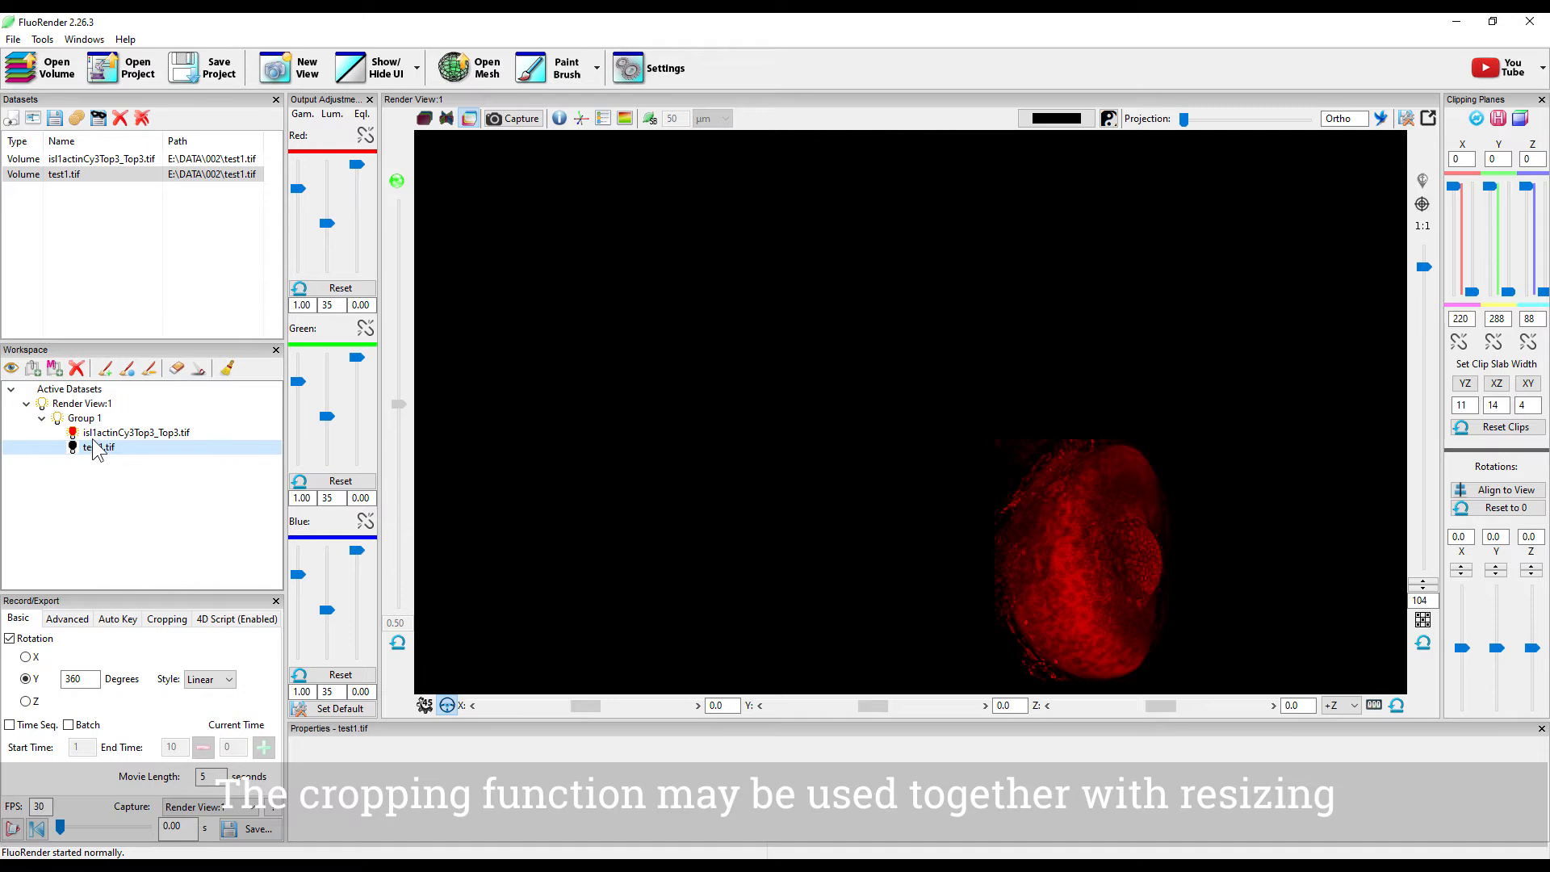
{"action": "left_click", "coordinate": [93, 438]}
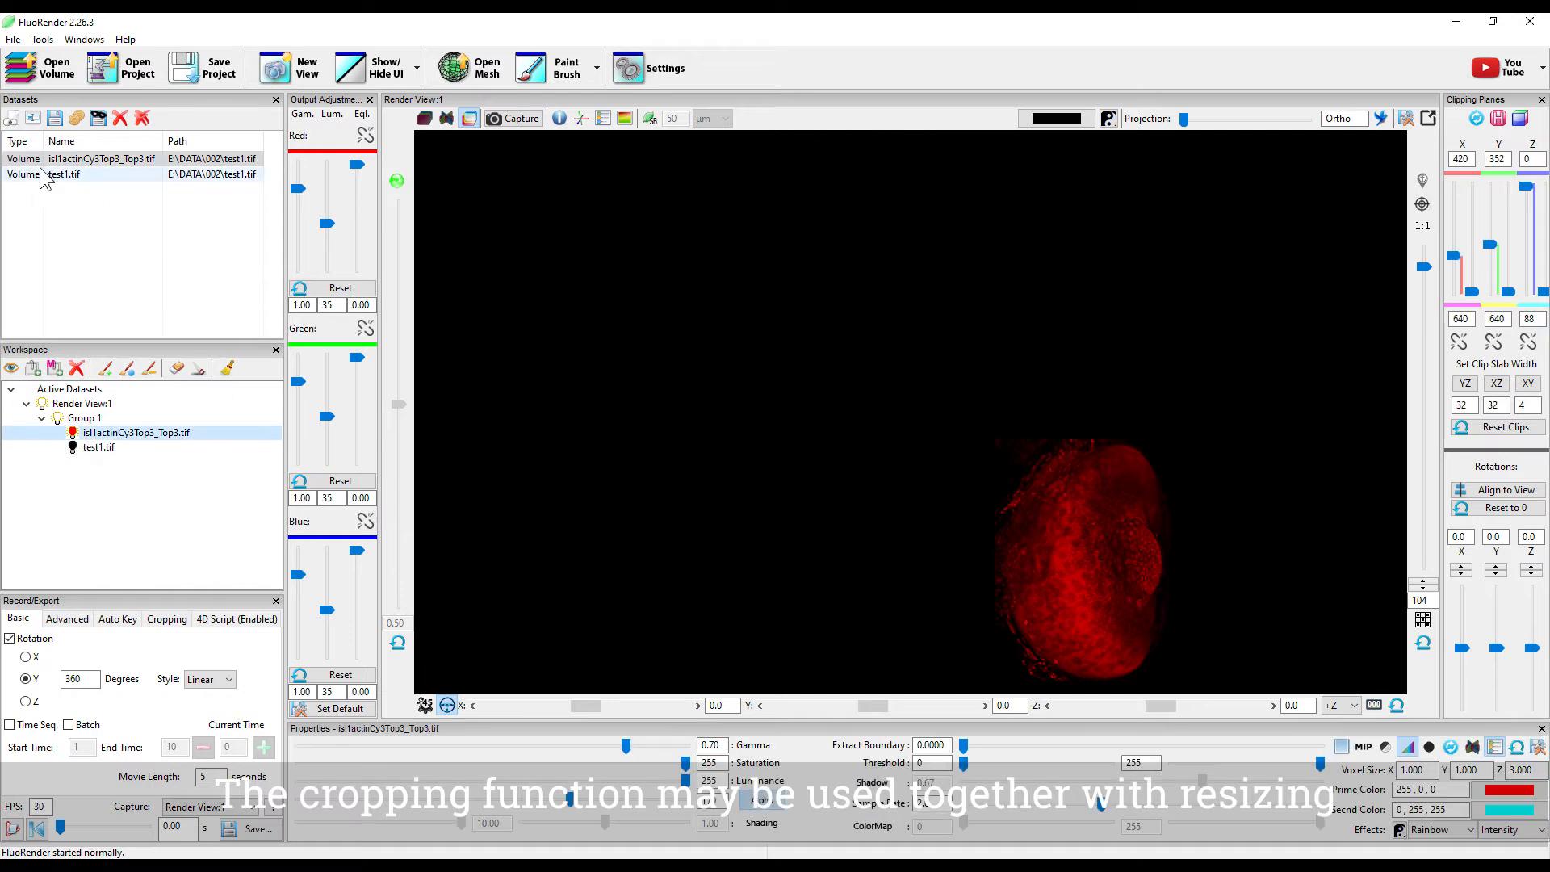
- Save the original volume cropped by its clipping planes and resized to 1862 × 1422 × 88 as test2
{"action": "left_click", "coordinate": [54, 118]}
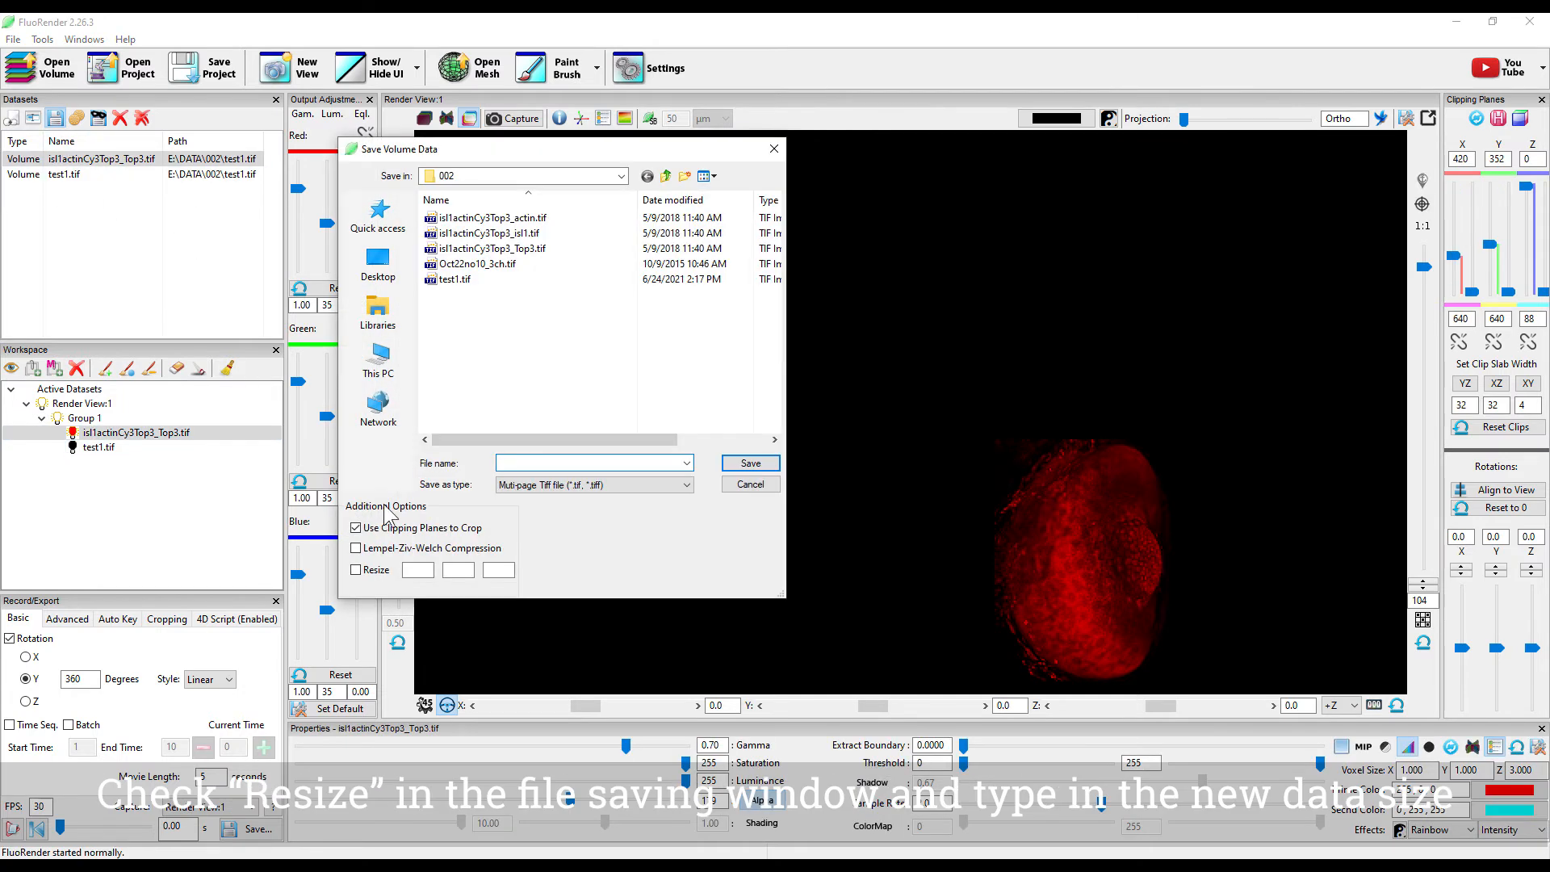
{"action": "left_click", "coordinate": [356, 570]}
{"action": "double_click", "coordinate": [413, 570]}
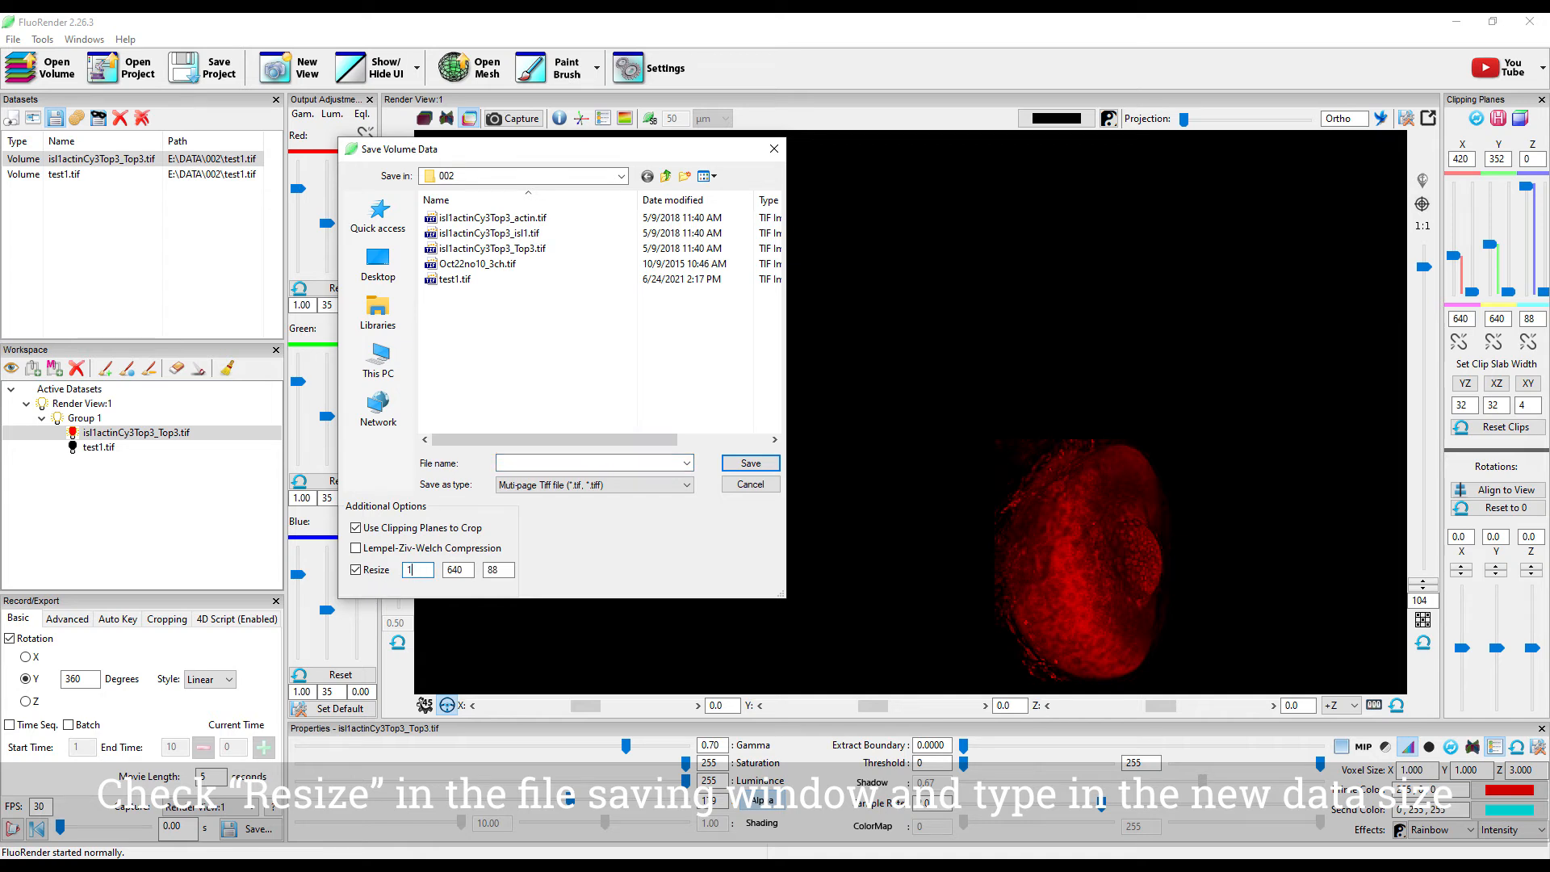
{"action": "type", "text": "1862"}
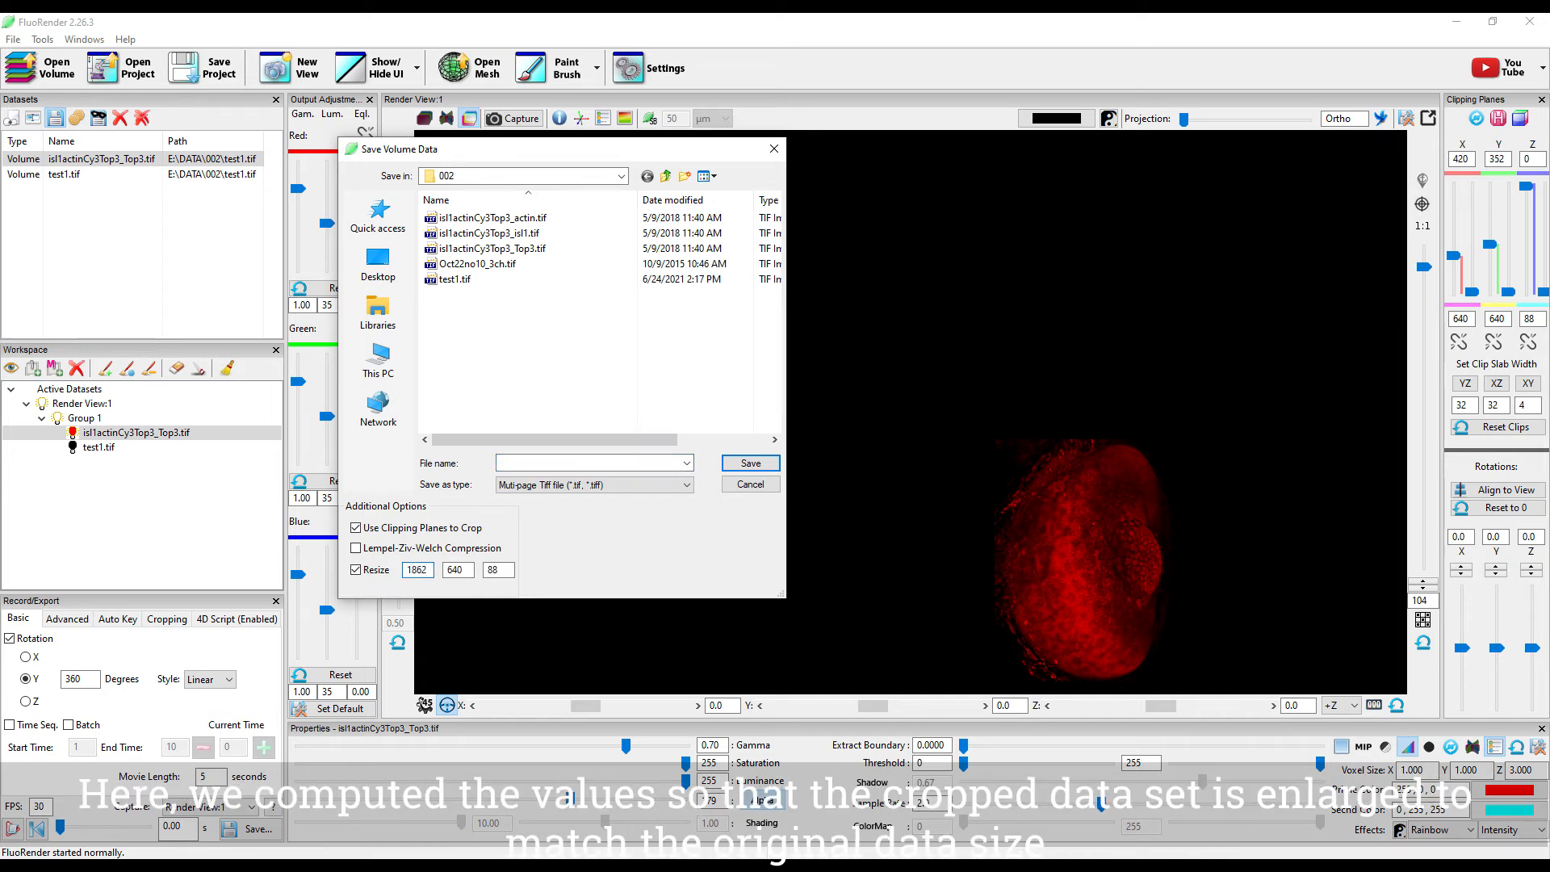
{"action": "double_click", "coordinate": [454, 571]}
{"action": "left_click", "coordinate": [520, 463]}
{"action": "type", "text": "test2"}
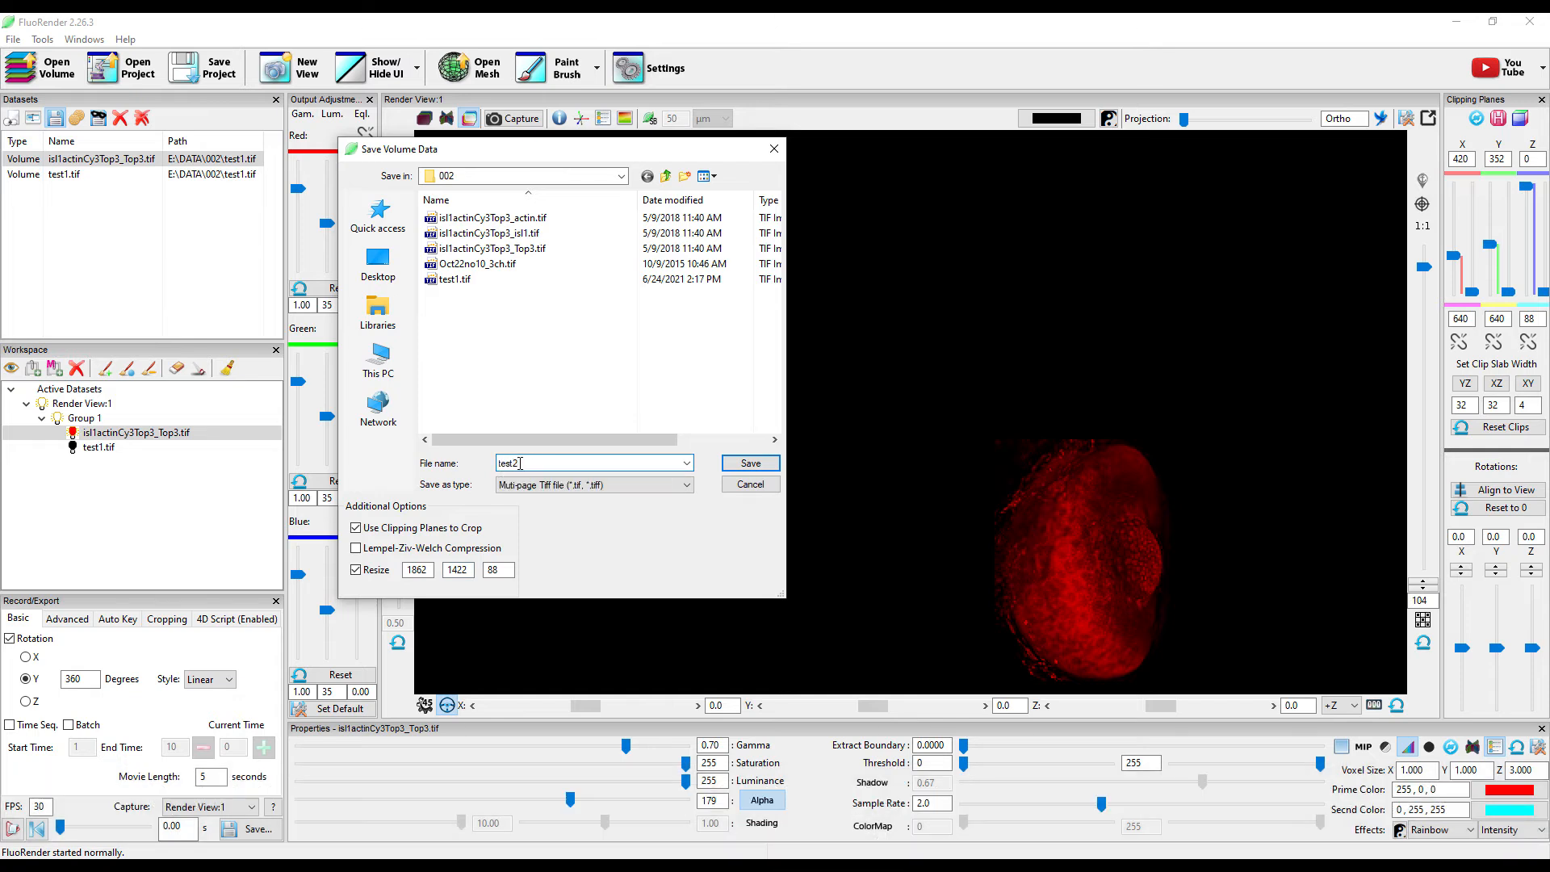
{"action": "left_click", "coordinate": [750, 463]}
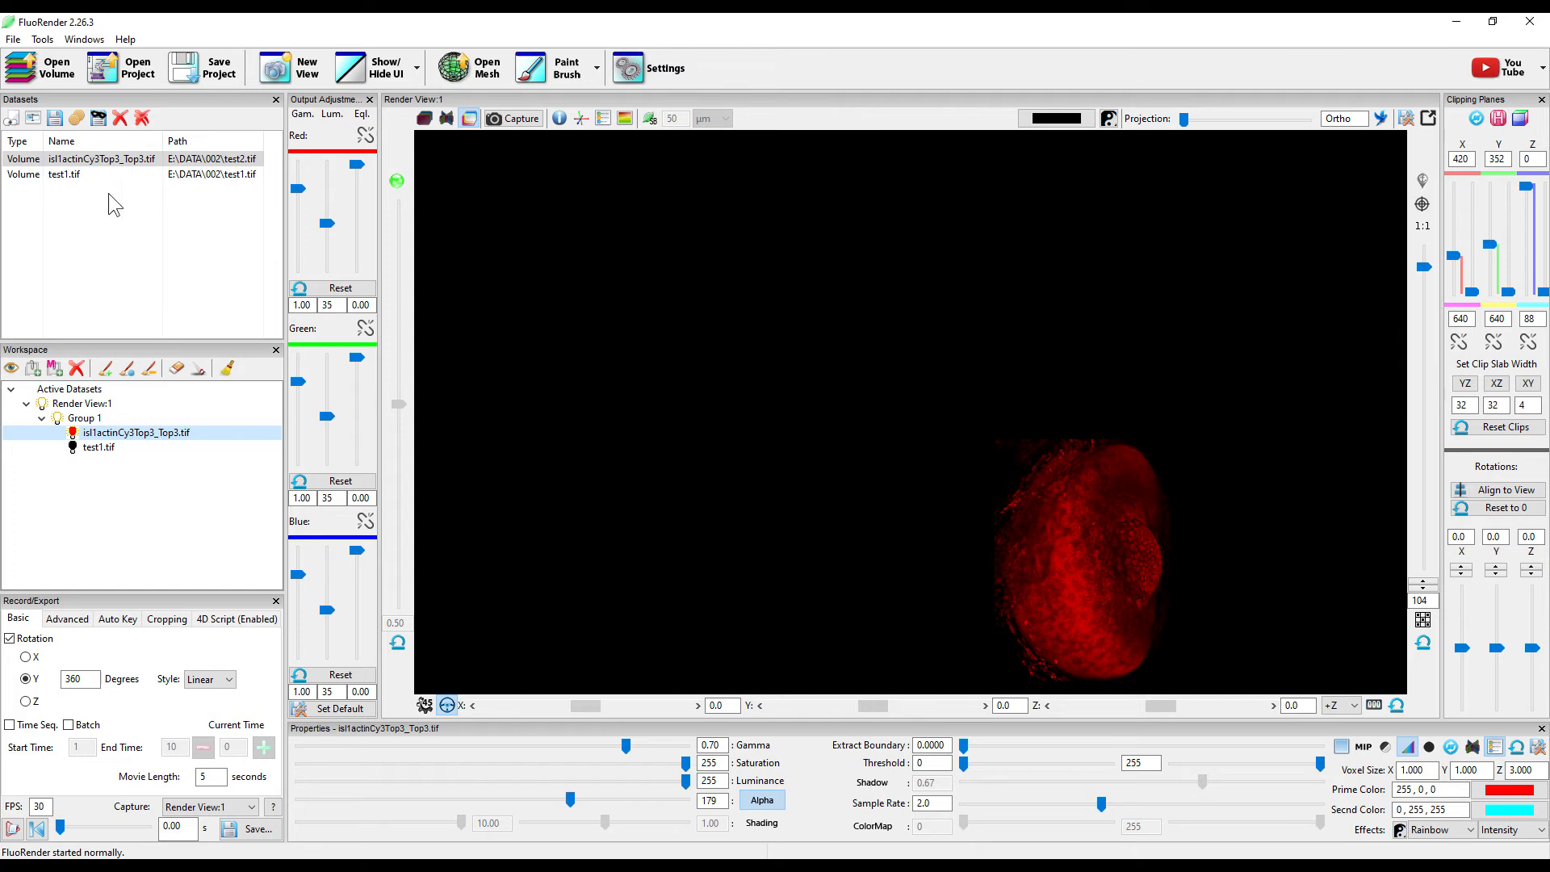
- Load the enlarged volume file test2.tif into the render view
{"action": "left_click", "coordinate": [41, 63]}
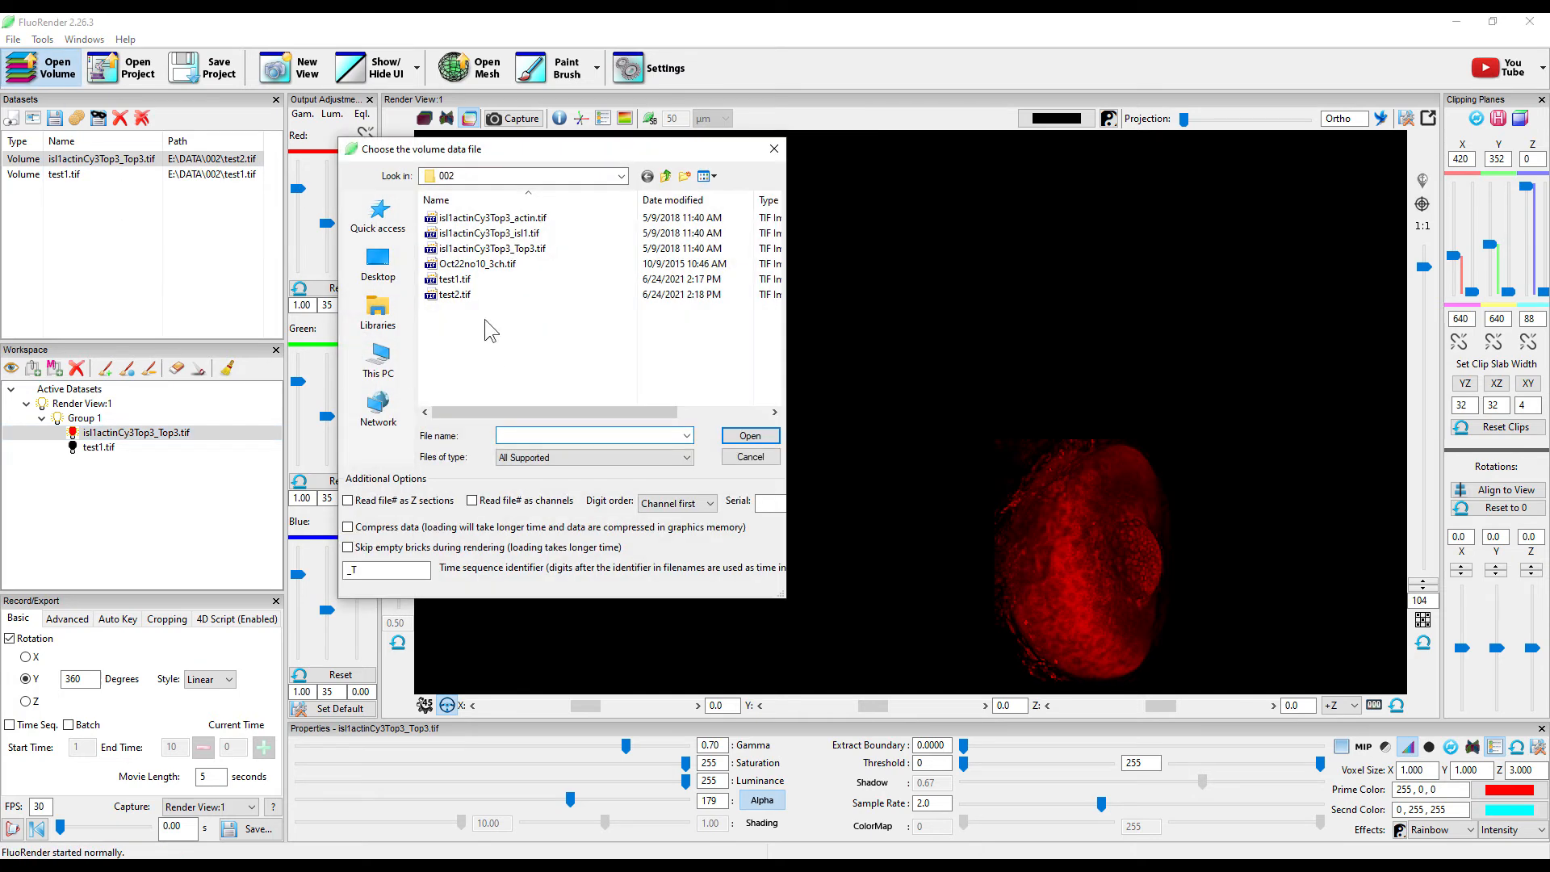
{"action": "left_click", "coordinate": [452, 296]}
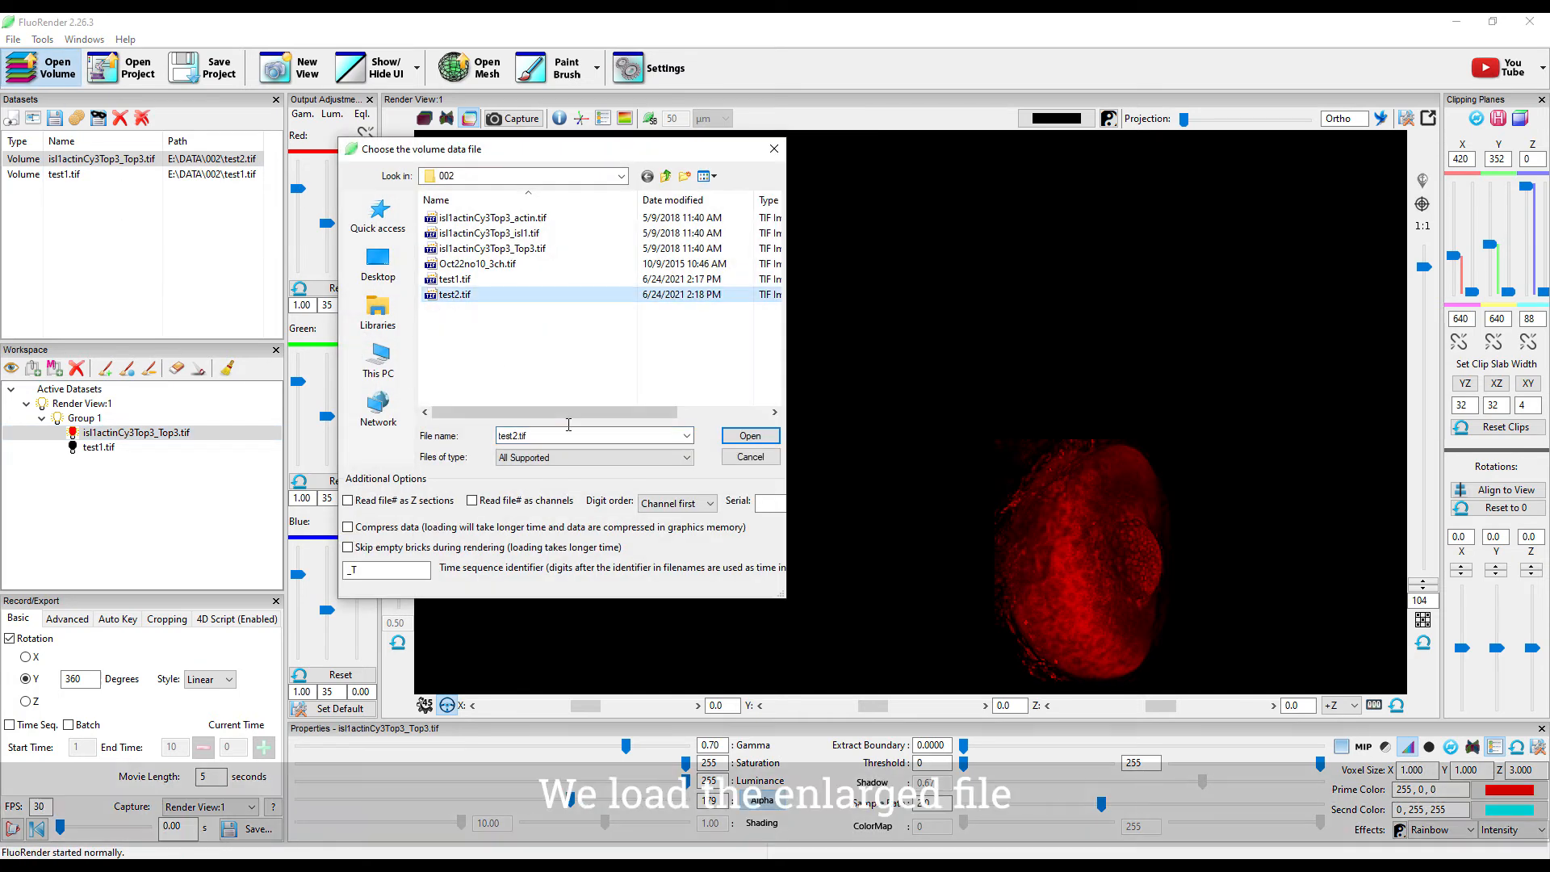
{"action": "left_click", "coordinate": [747, 440]}
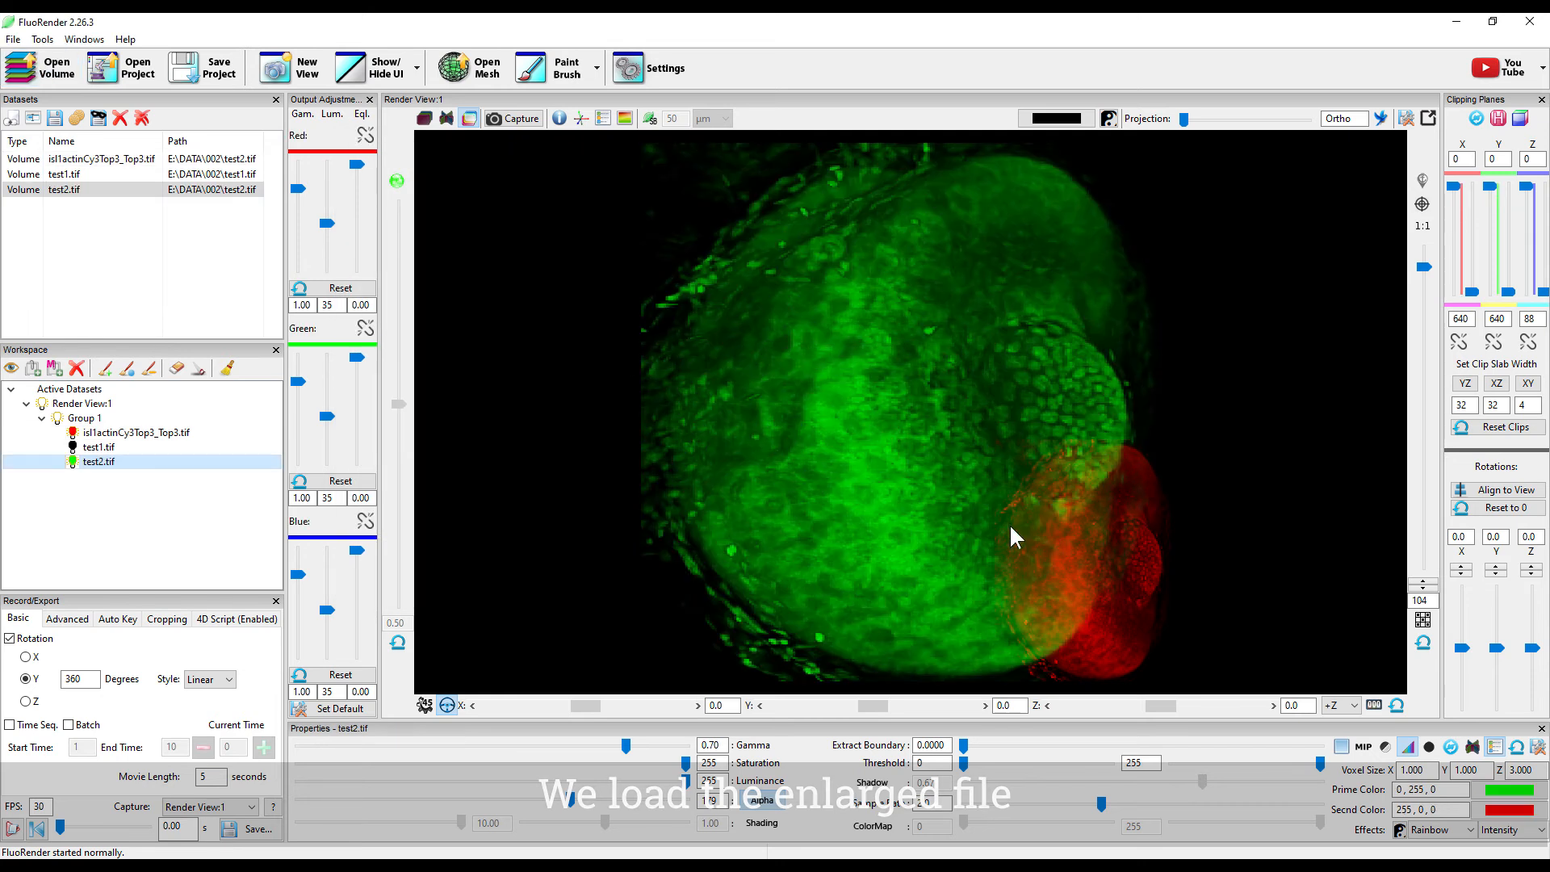
- Reset the original volume's clipping planes, hide test2.tif and reselect the original volume
{"action": "left_click", "coordinate": [134, 433]}
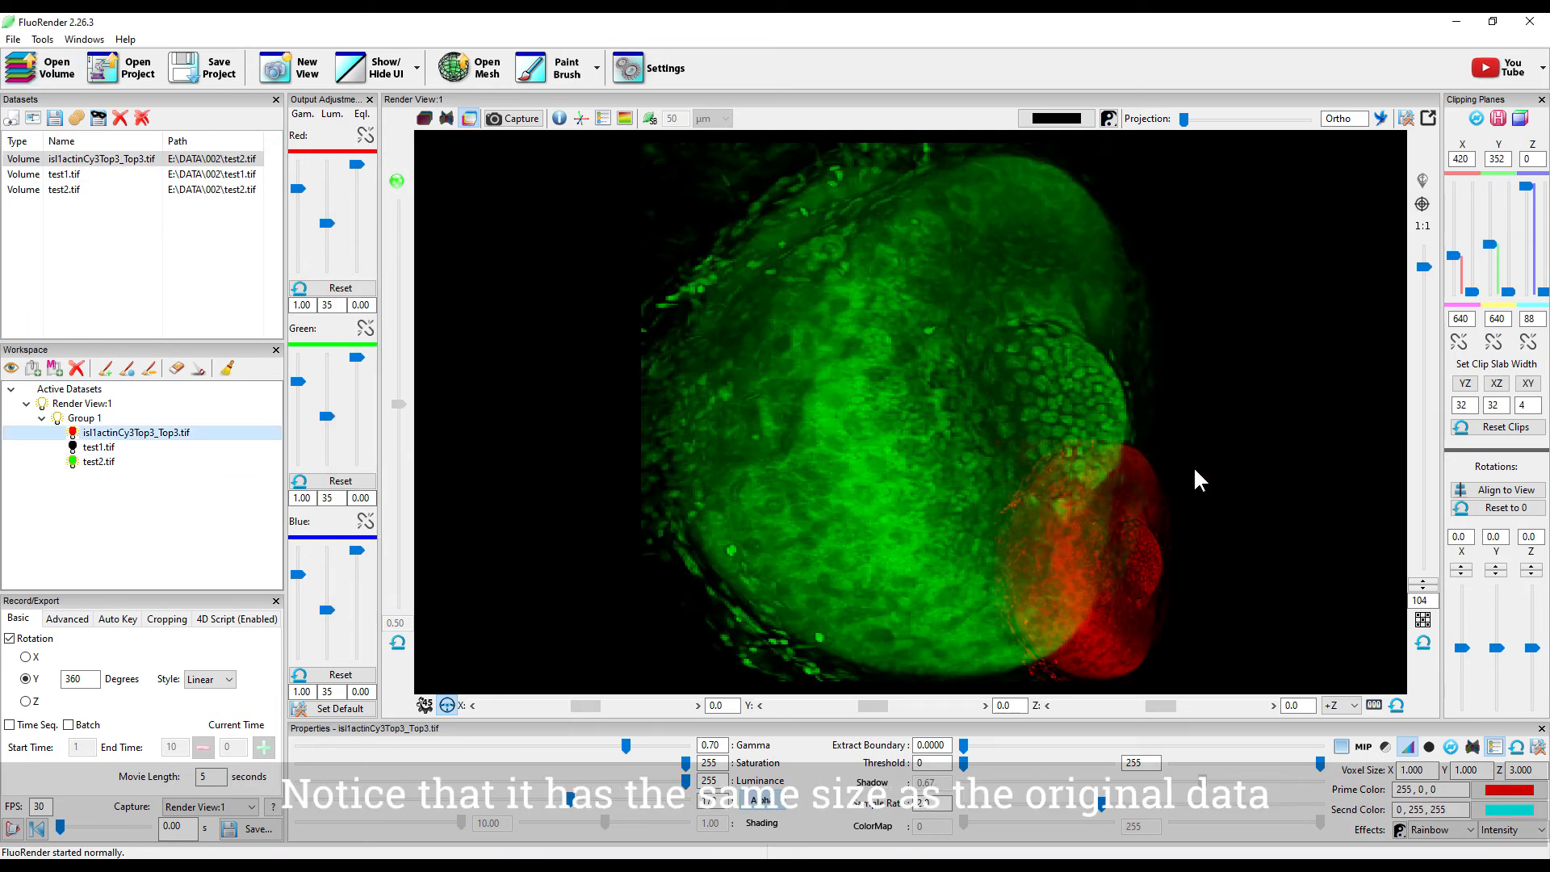
{"action": "left_click", "coordinate": [1500, 427]}
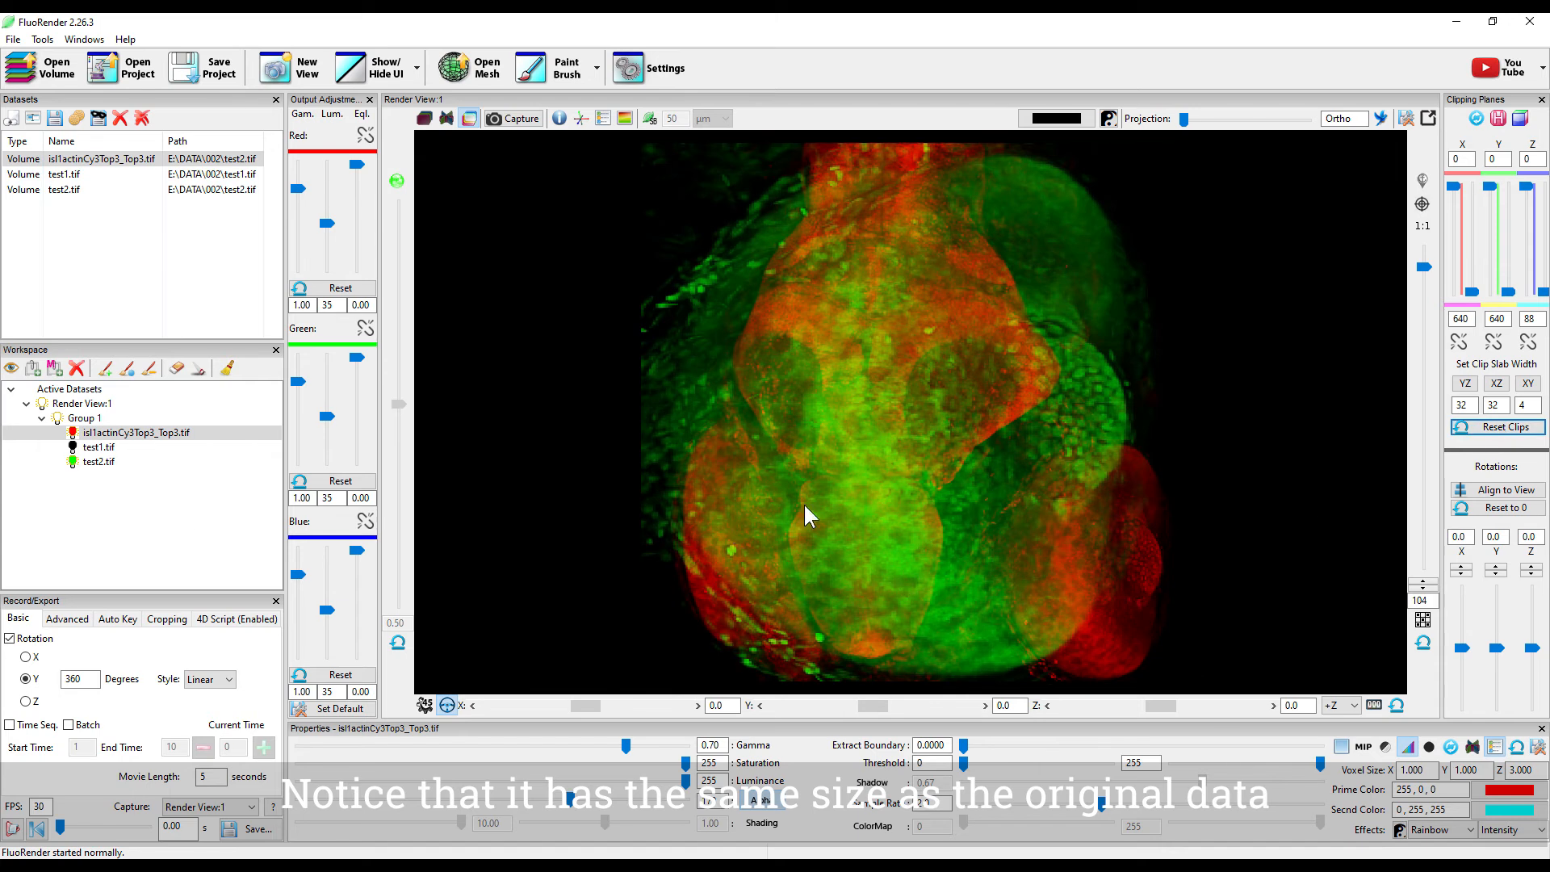
{"action": "left_click", "coordinate": [85, 463]}
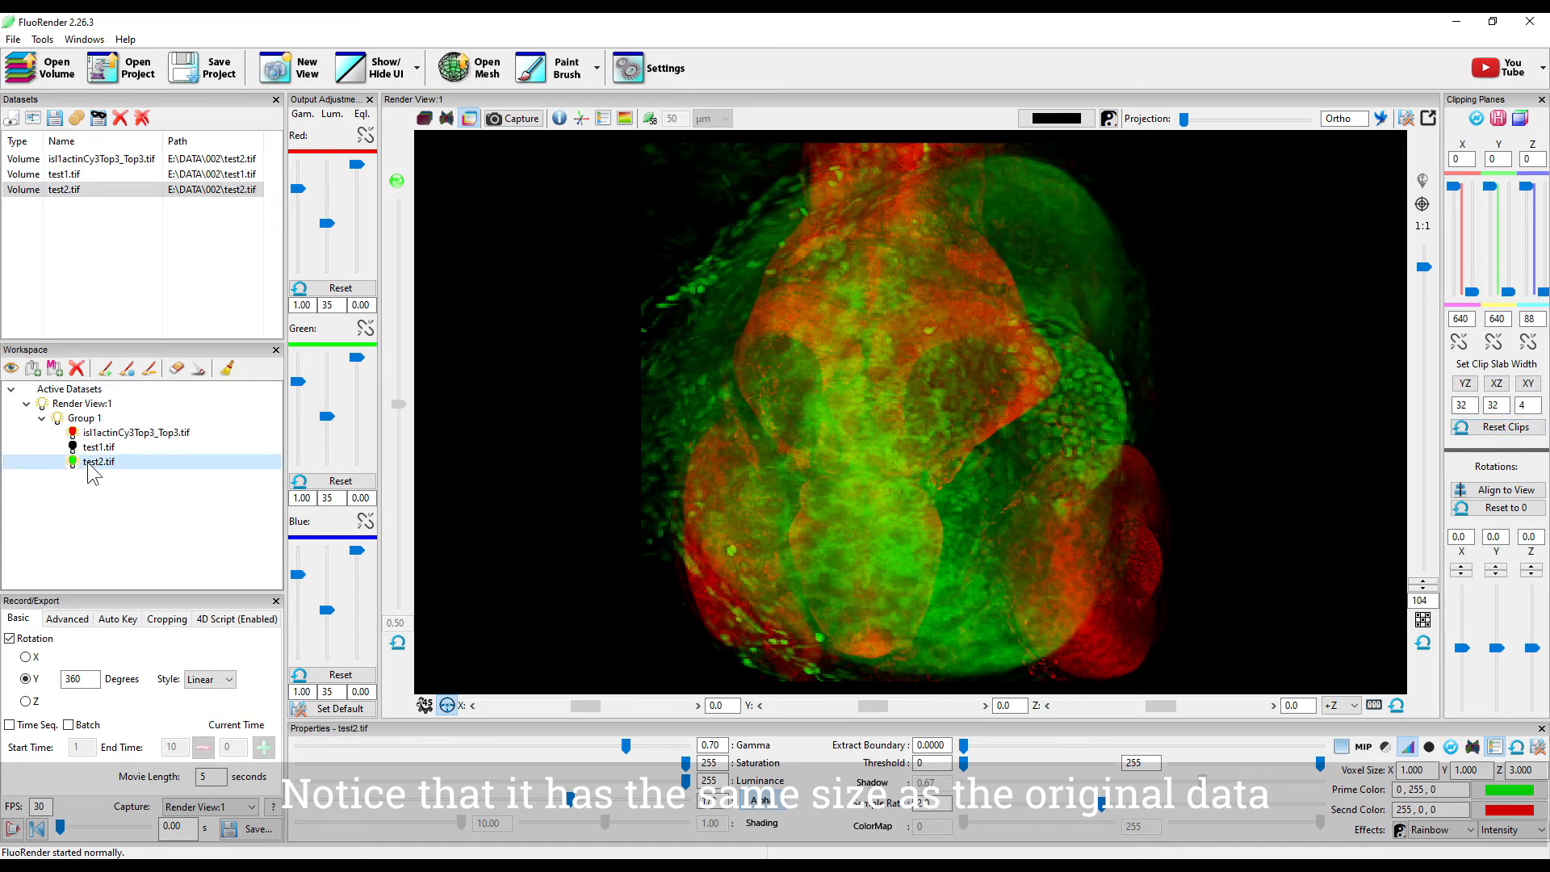
{"action": "double_click", "coordinate": [89, 462]}
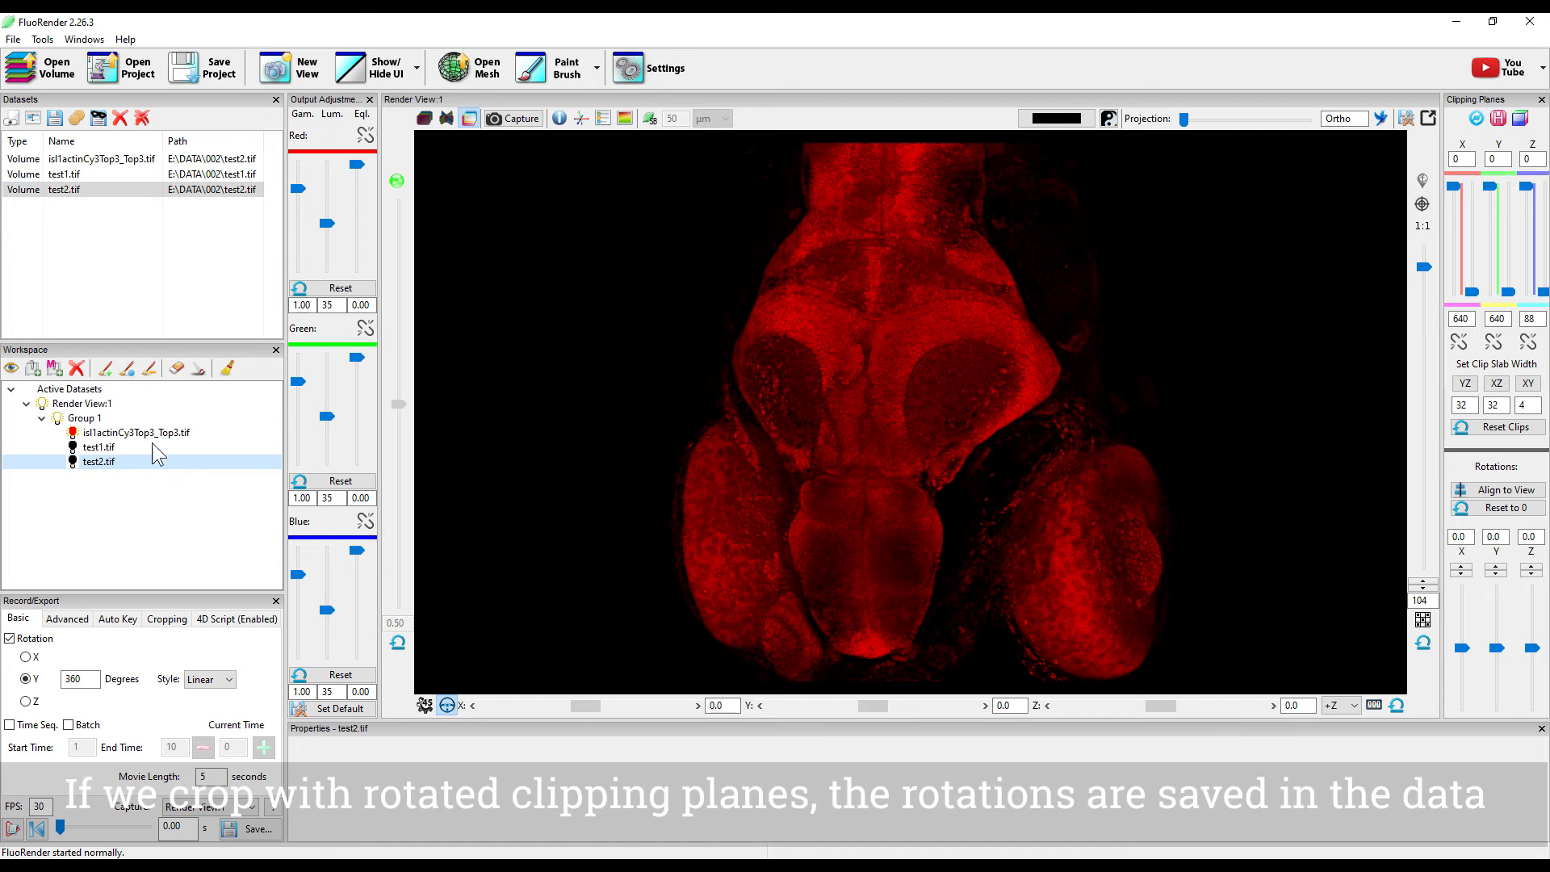
{"action": "left_click", "coordinate": [96, 435]}
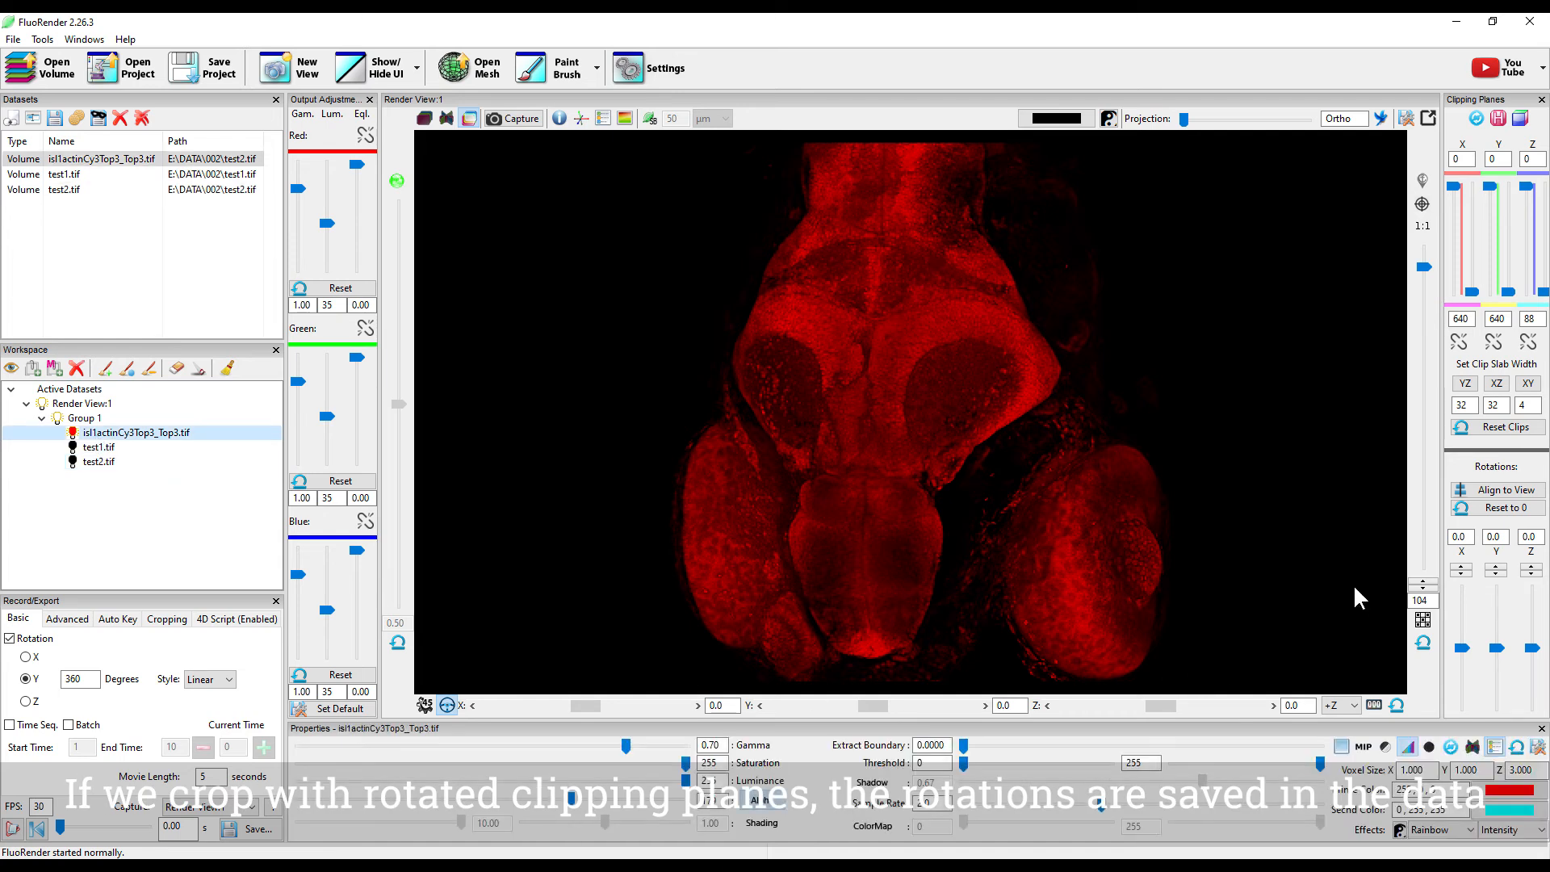
- Rotate the original volume's clipping planes to -90 degrees around the Z axis
{"action": "left_click", "coordinate": [1533, 648]}
{"action": "left_click_drag", "start_coordinate": [1534, 651], "coordinate": [1536, 688]}
{"action": "left_click", "coordinate": [1534, 568]}
{"action": "left_click", "coordinate": [1534, 568]}
{"action": "left_click", "coordinate": [1533, 568]}
{"action": "left_click", "coordinate": [1533, 568]}
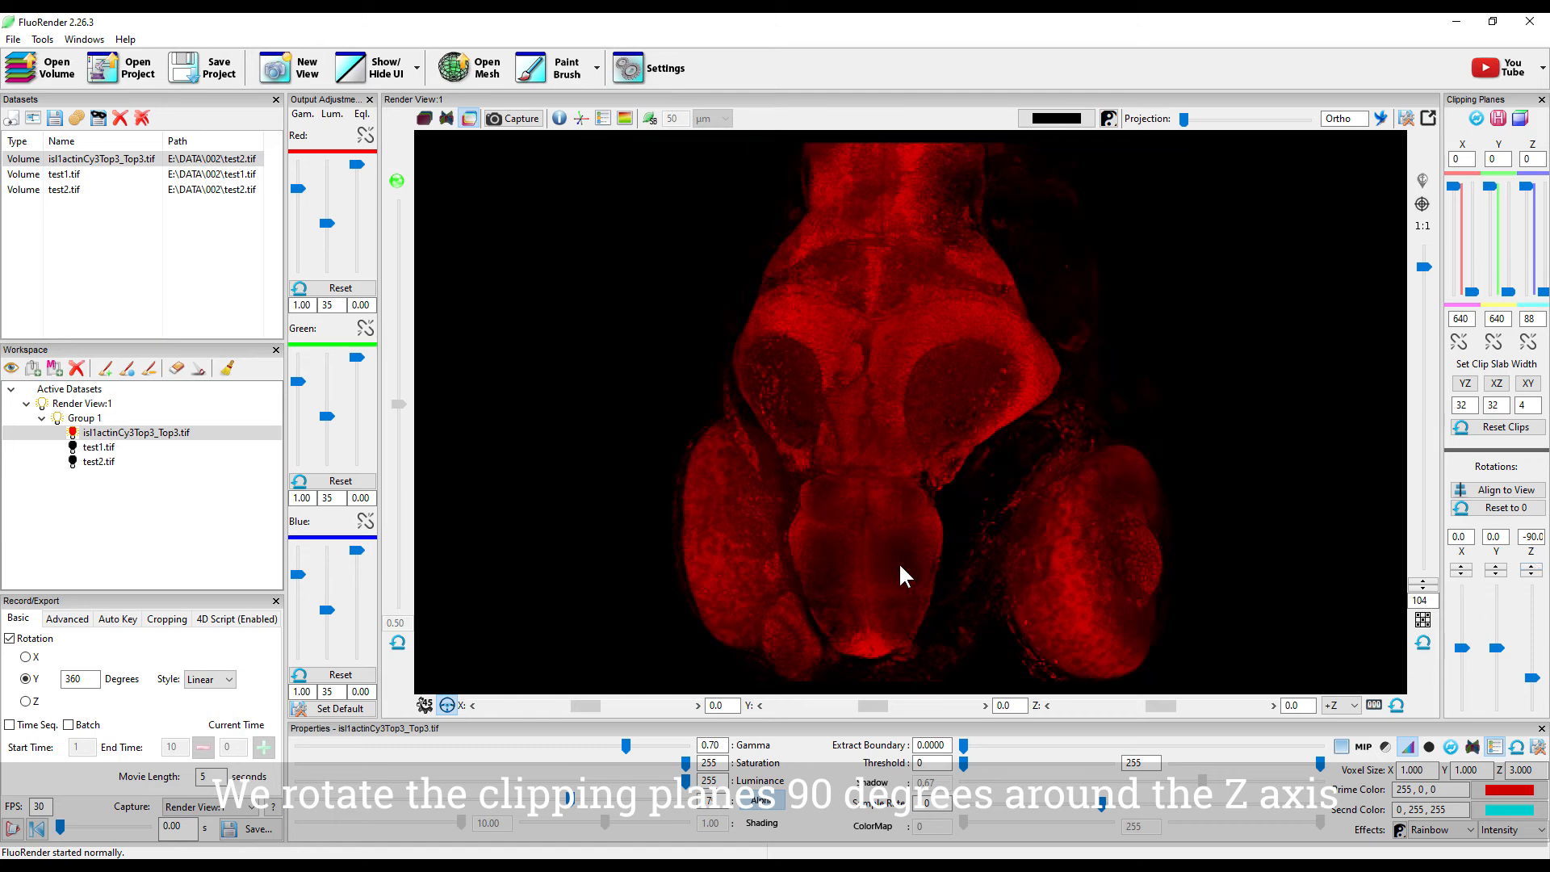
- Save the volume with its rotated clipping planes as test3, keeping Use Clipping Planes to Crop enabled
{"action": "left_click", "coordinate": [55, 118]}
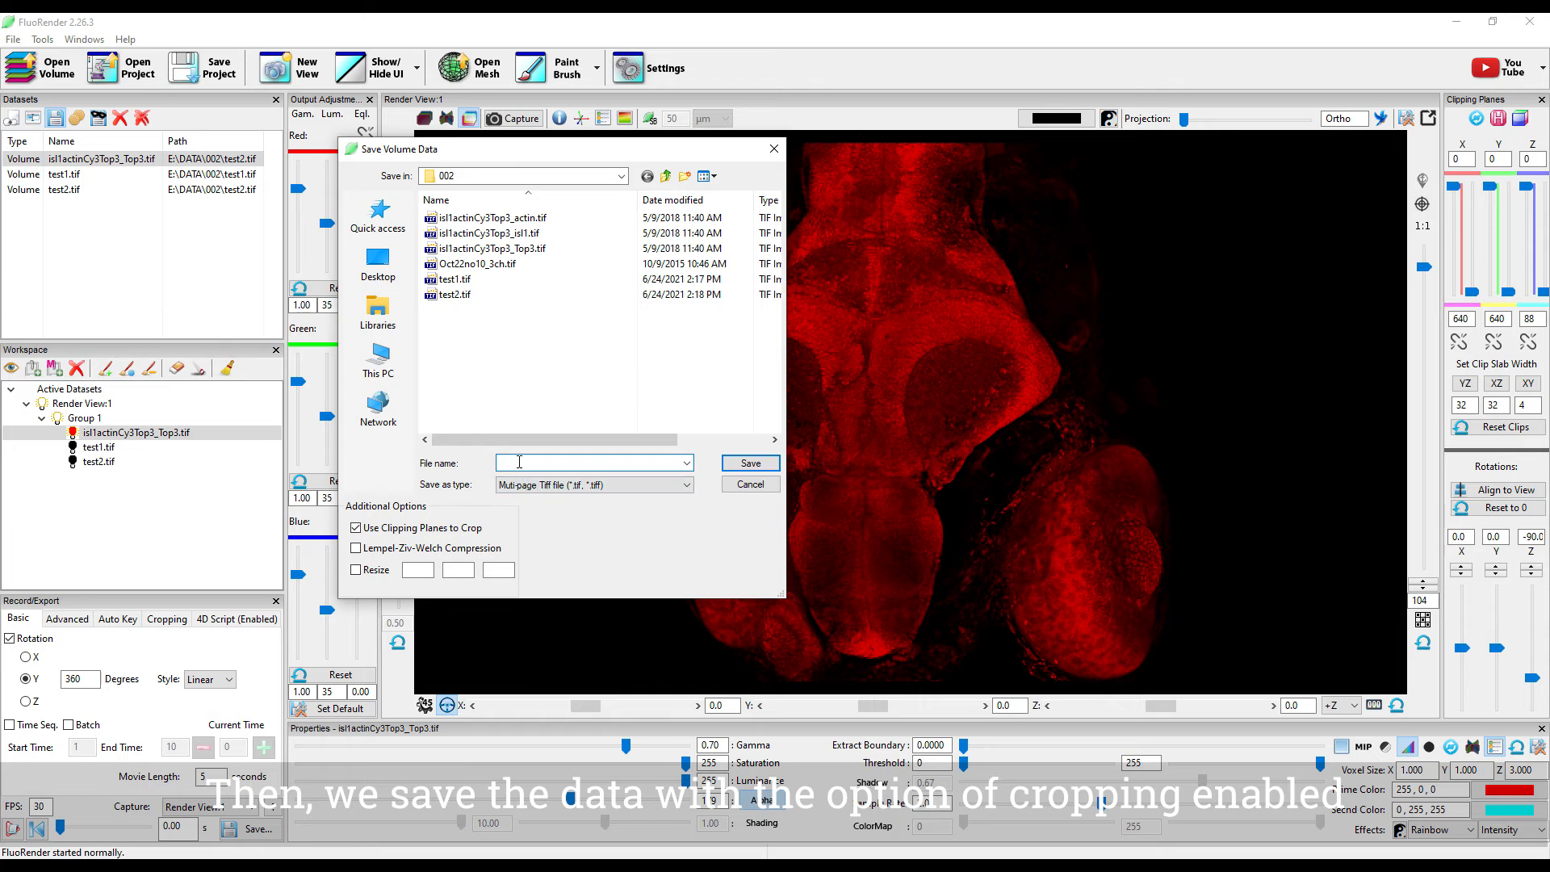
{"action": "type", "text": "test3"}
{"action": "left_click", "coordinate": [743, 464]}
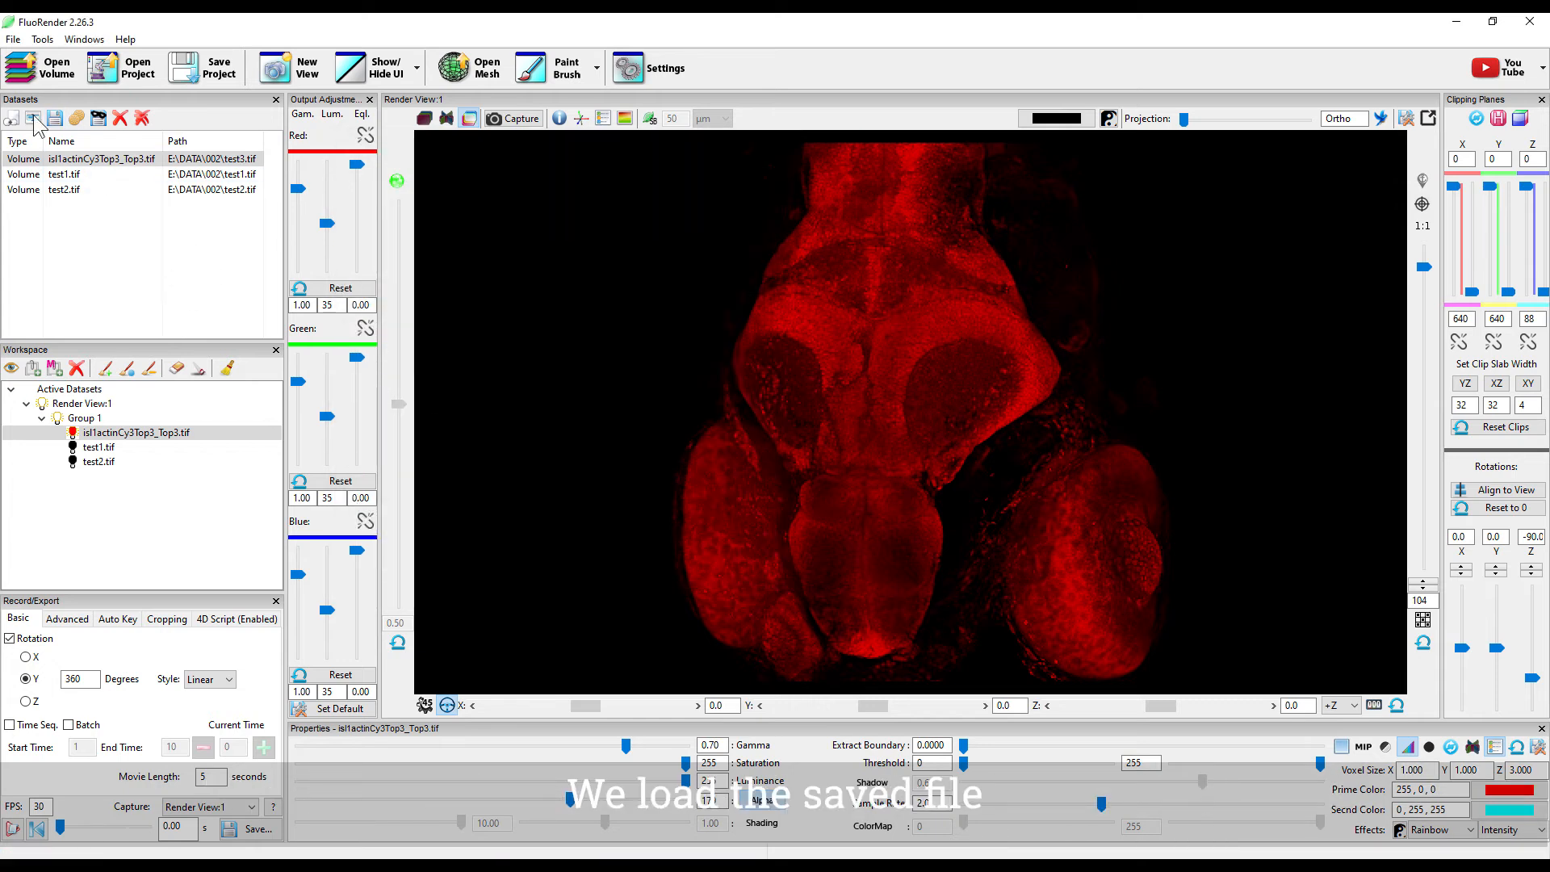
- Load test3.tif into the render view, then hide it and reselect the original volume
{"action": "left_click", "coordinate": [46, 78]}
{"action": "left_click", "coordinate": [467, 310]}
{"action": "left_click", "coordinate": [749, 437]}
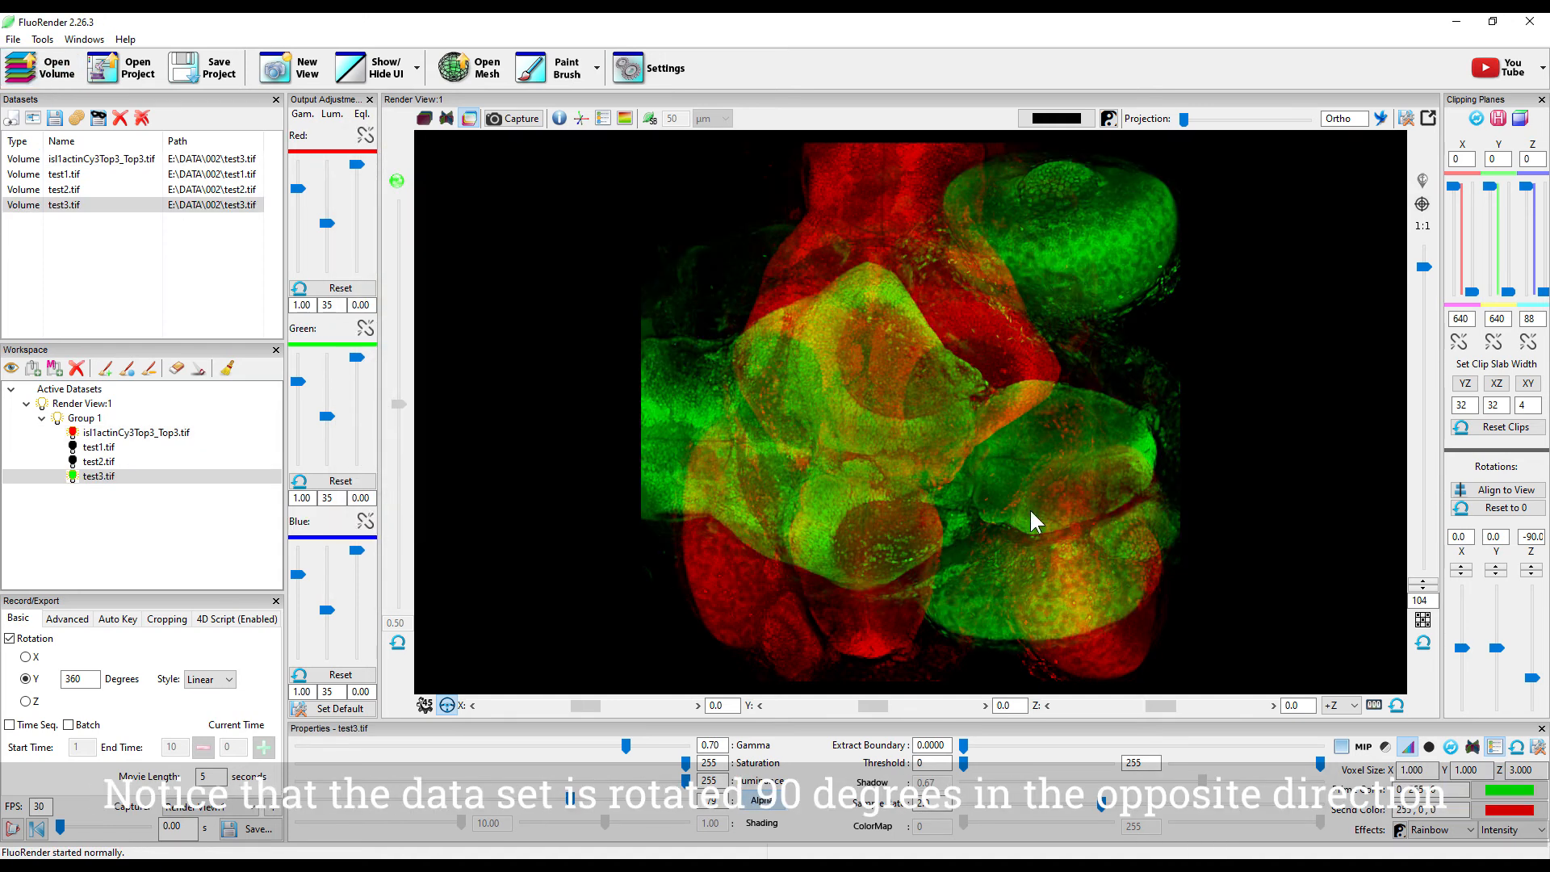
{"action": "double_click", "coordinate": [99, 477]}
{"action": "left_click", "coordinate": [123, 435]}
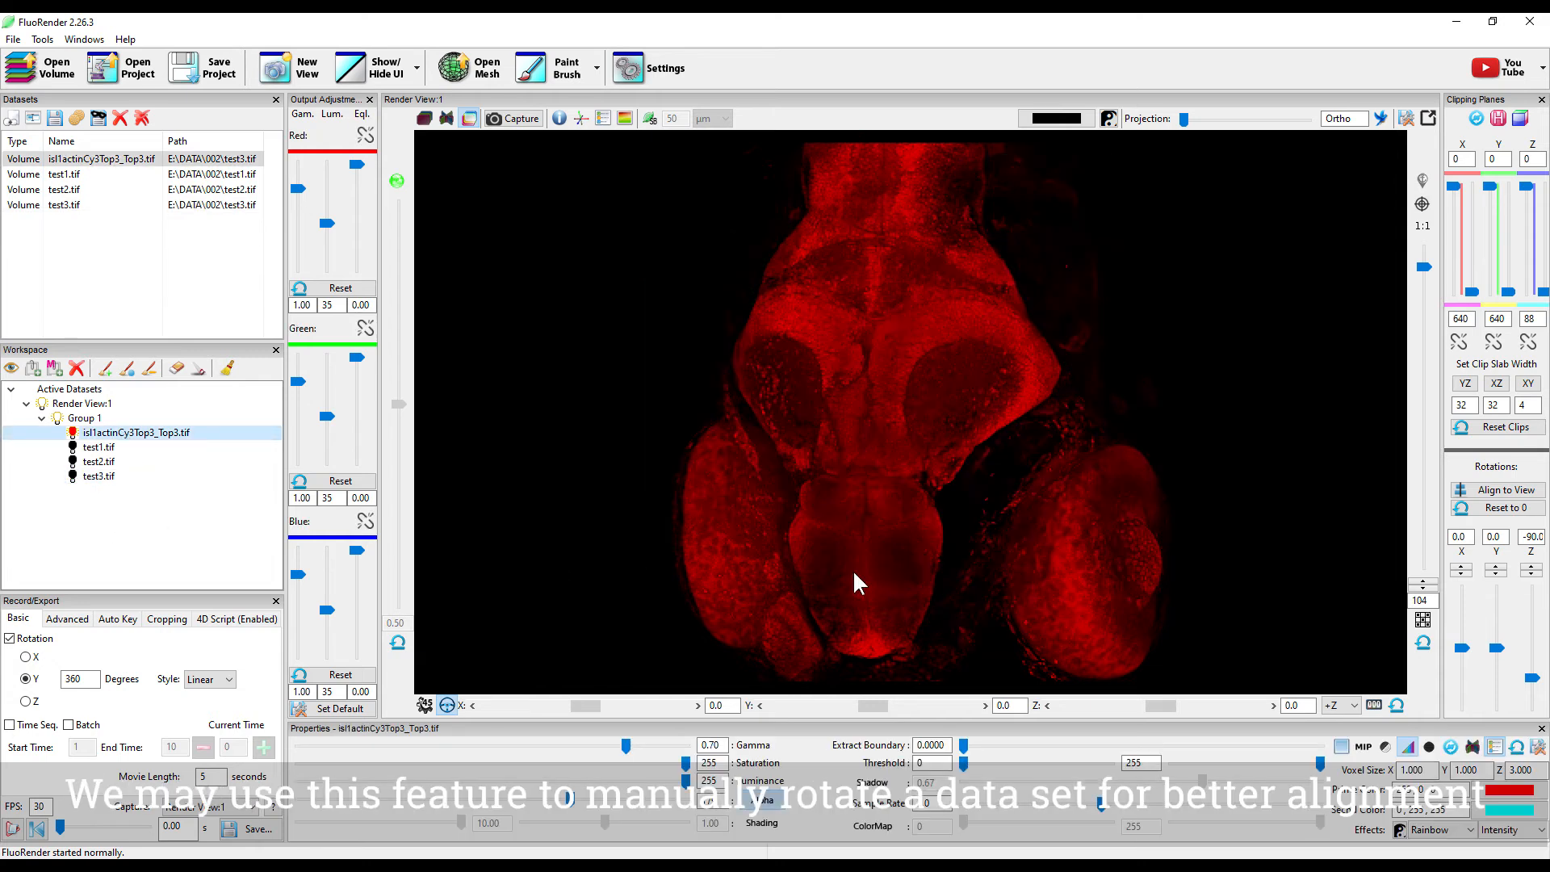
- Set the clipping planes' Z rotation to 7 degrees and save the cropped volume as test4
{"action": "left_click_drag", "start_coordinate": [1532, 678], "coordinate": [1532, 650]}
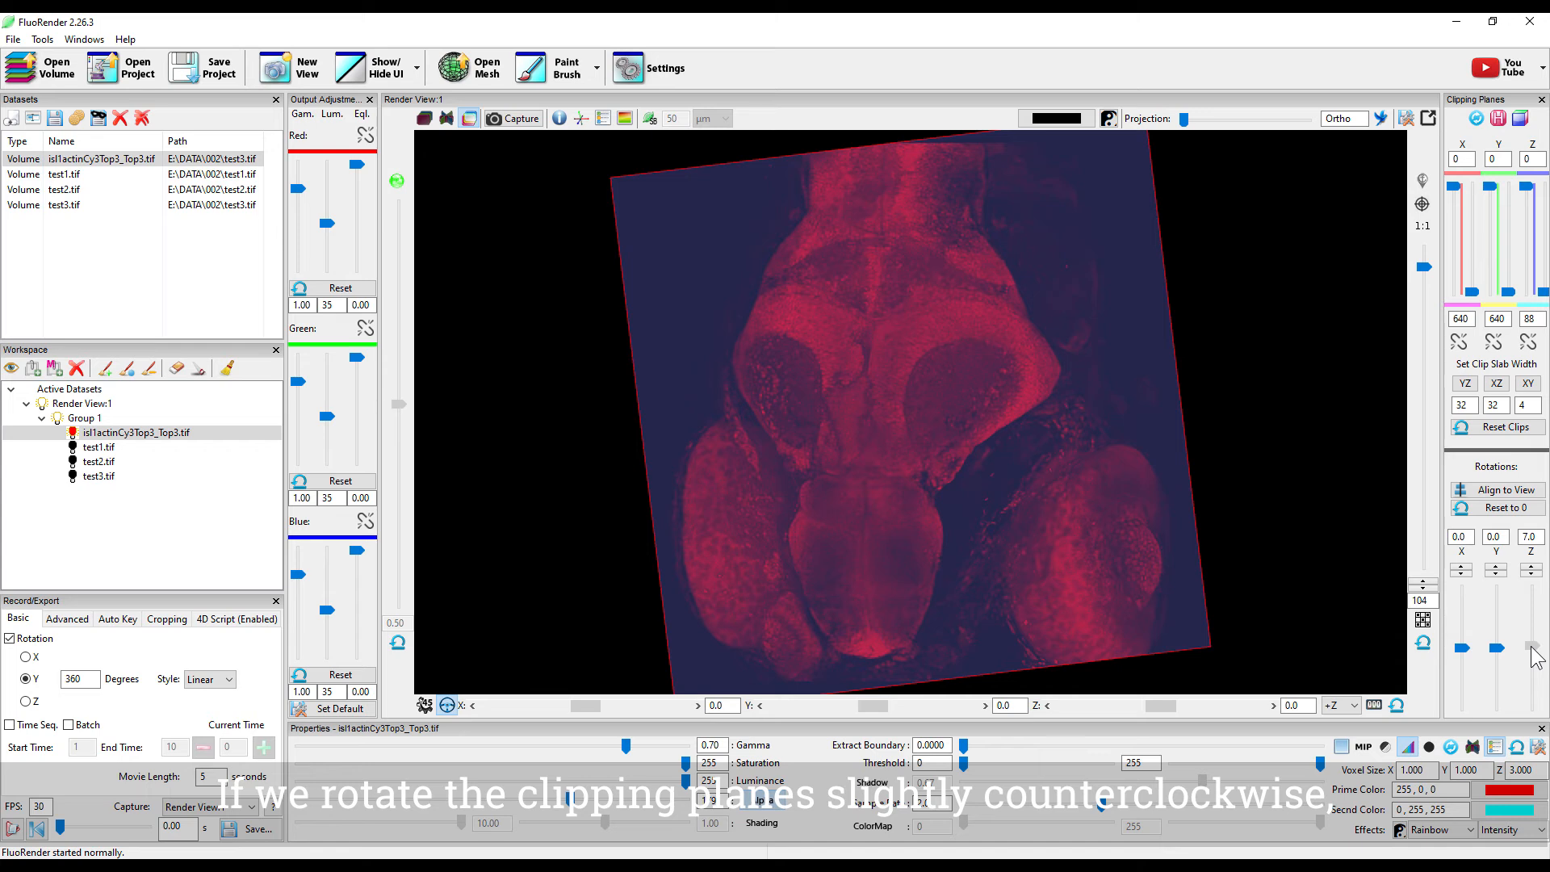
{"action": "left_click", "coordinate": [54, 118]}
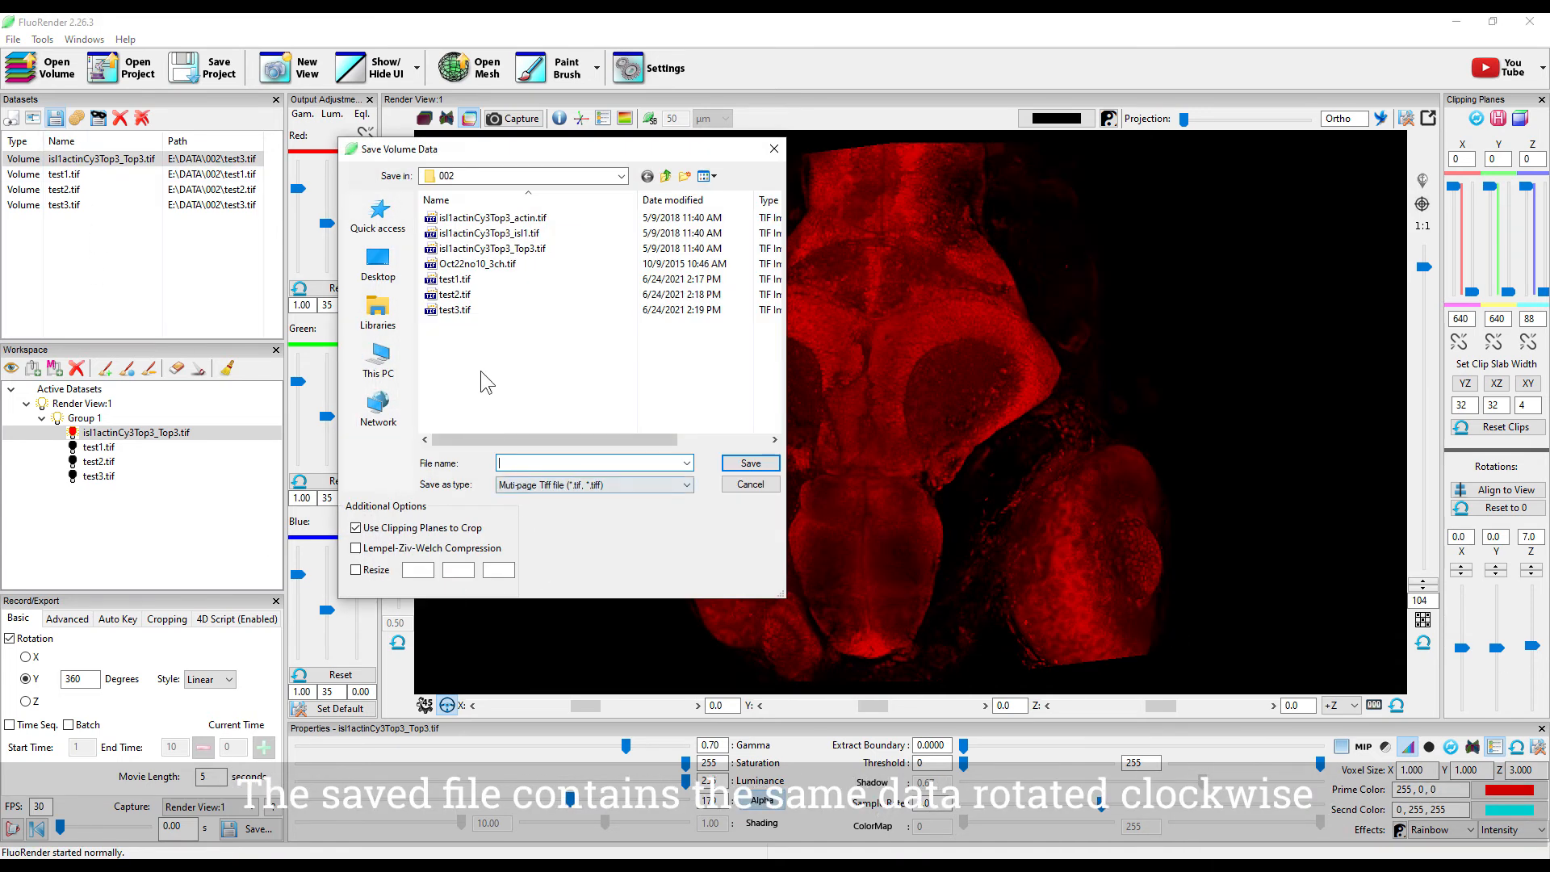
{"action": "type", "text": "tet"}
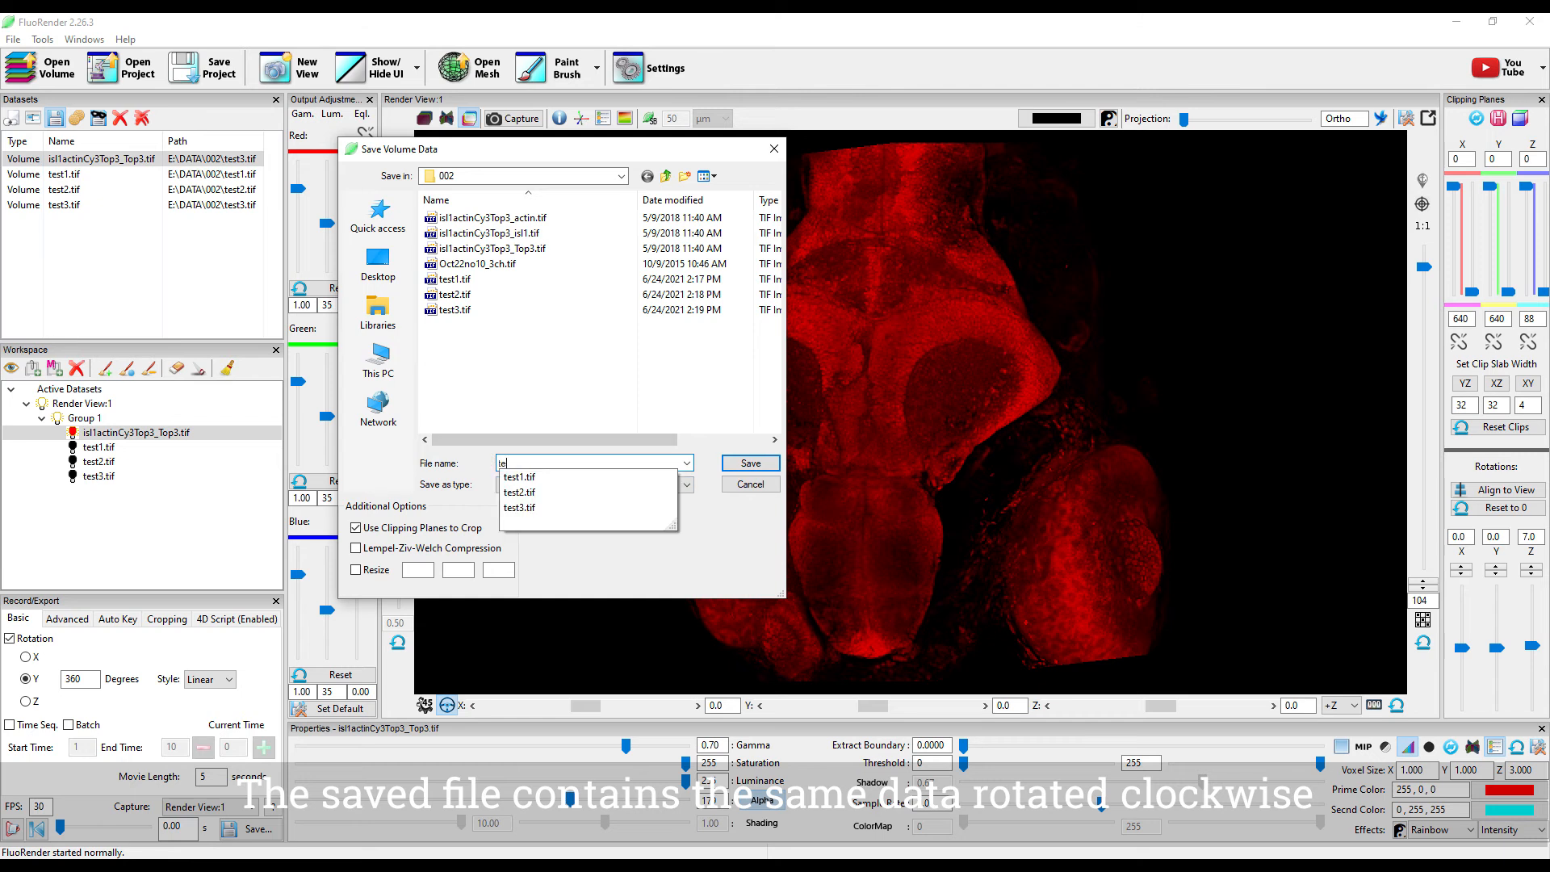
{"action": "key", "text": "BackSpace"}
{"action": "type", "text": "st4"}
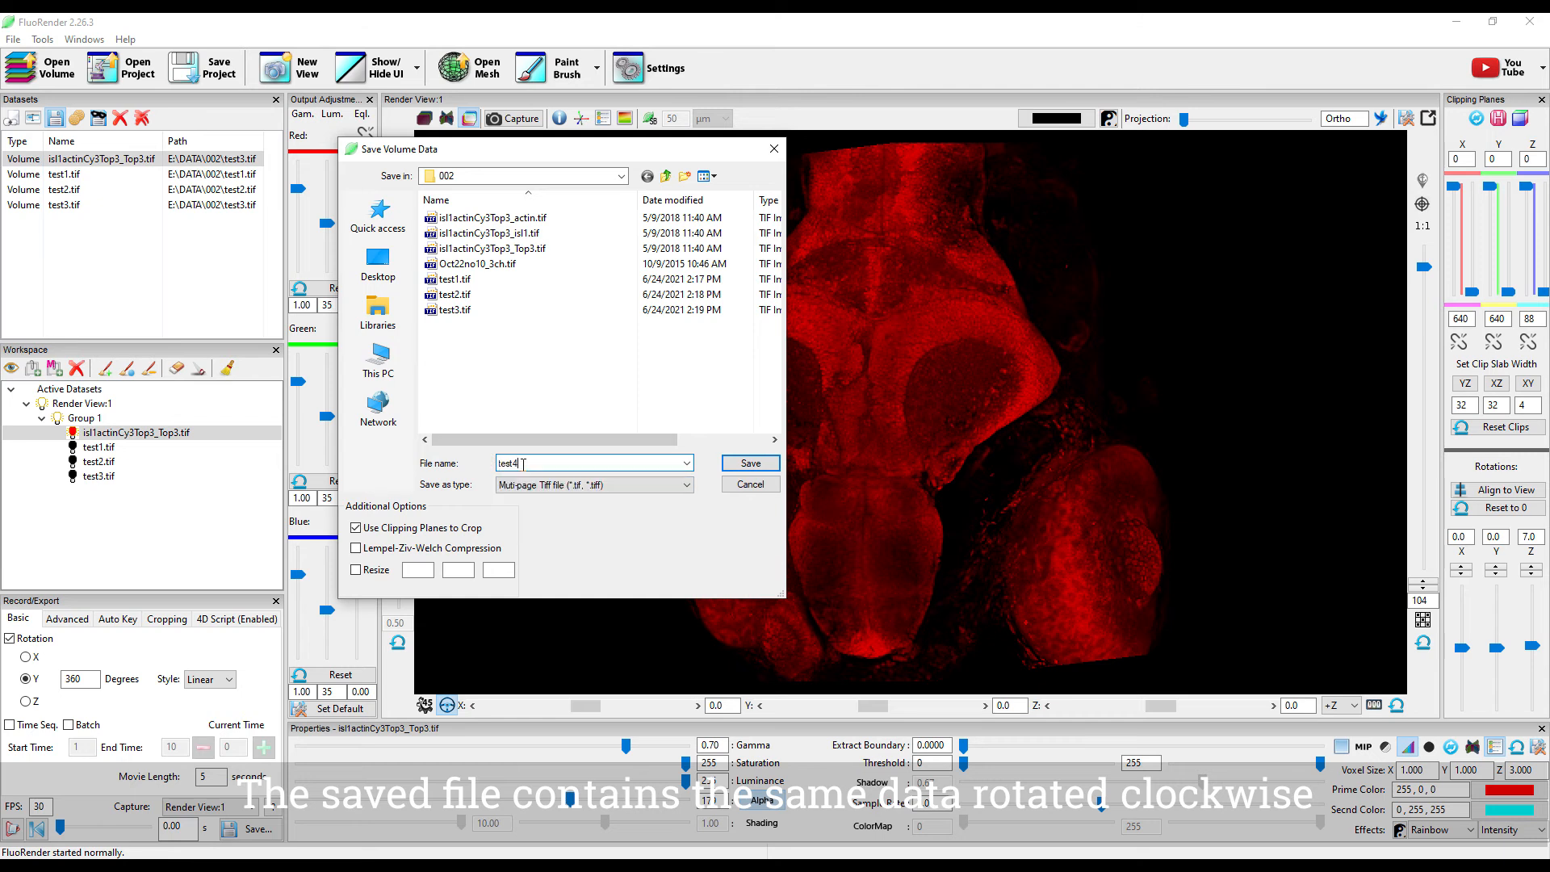
{"action": "left_click", "coordinate": [746, 463]}
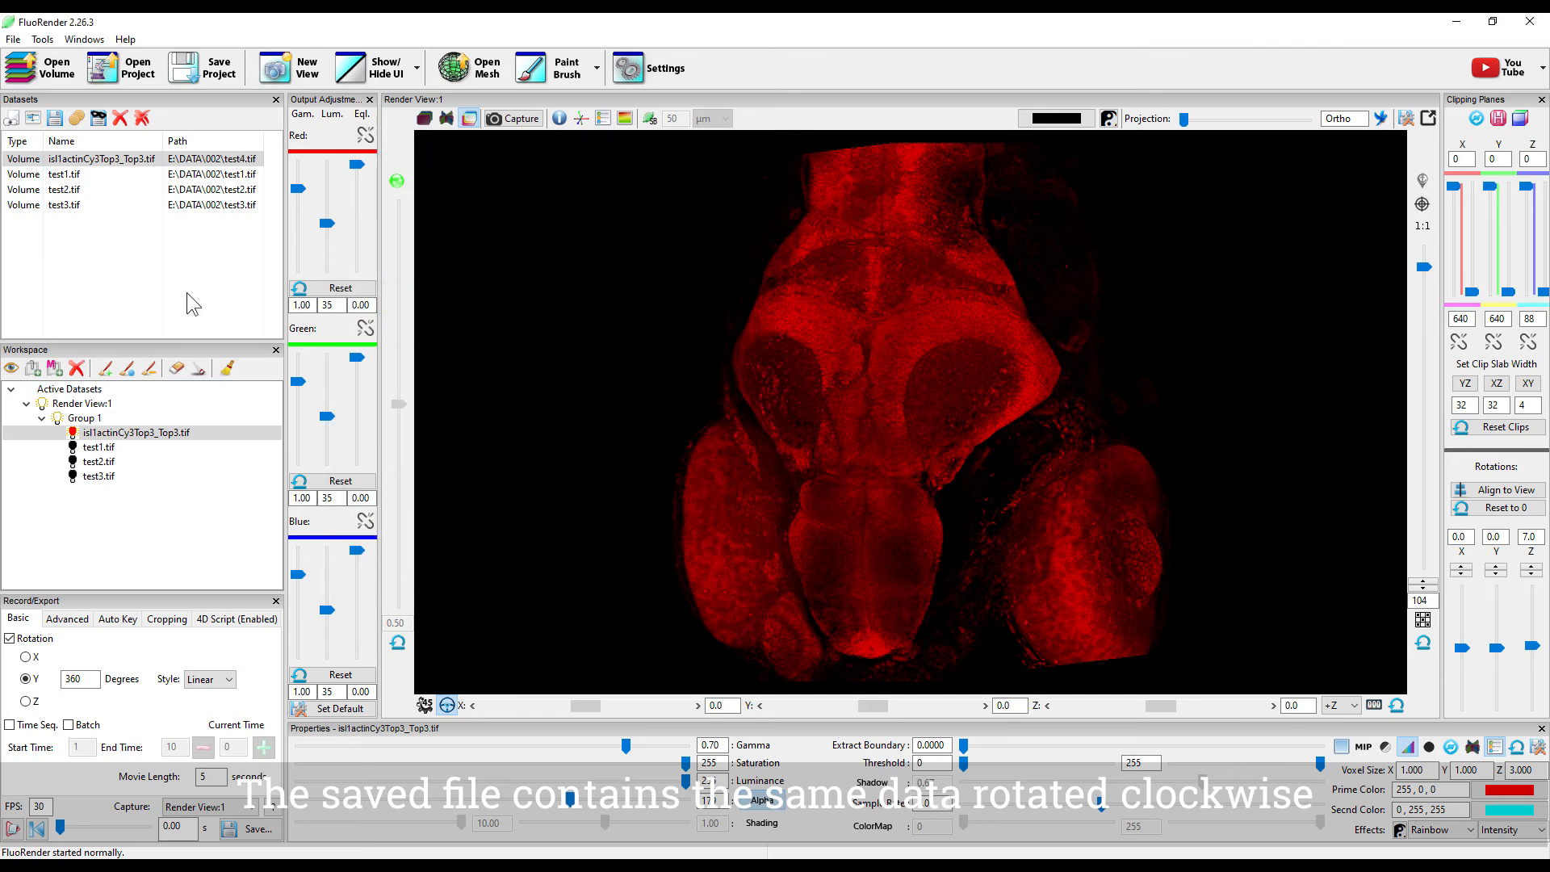
- Load the saved volume file test4.tif into the render view alongside the original
{"action": "left_click", "coordinate": [41, 68]}
{"action": "left_click", "coordinate": [457, 326]}
{"action": "left_click", "coordinate": [769, 441]}
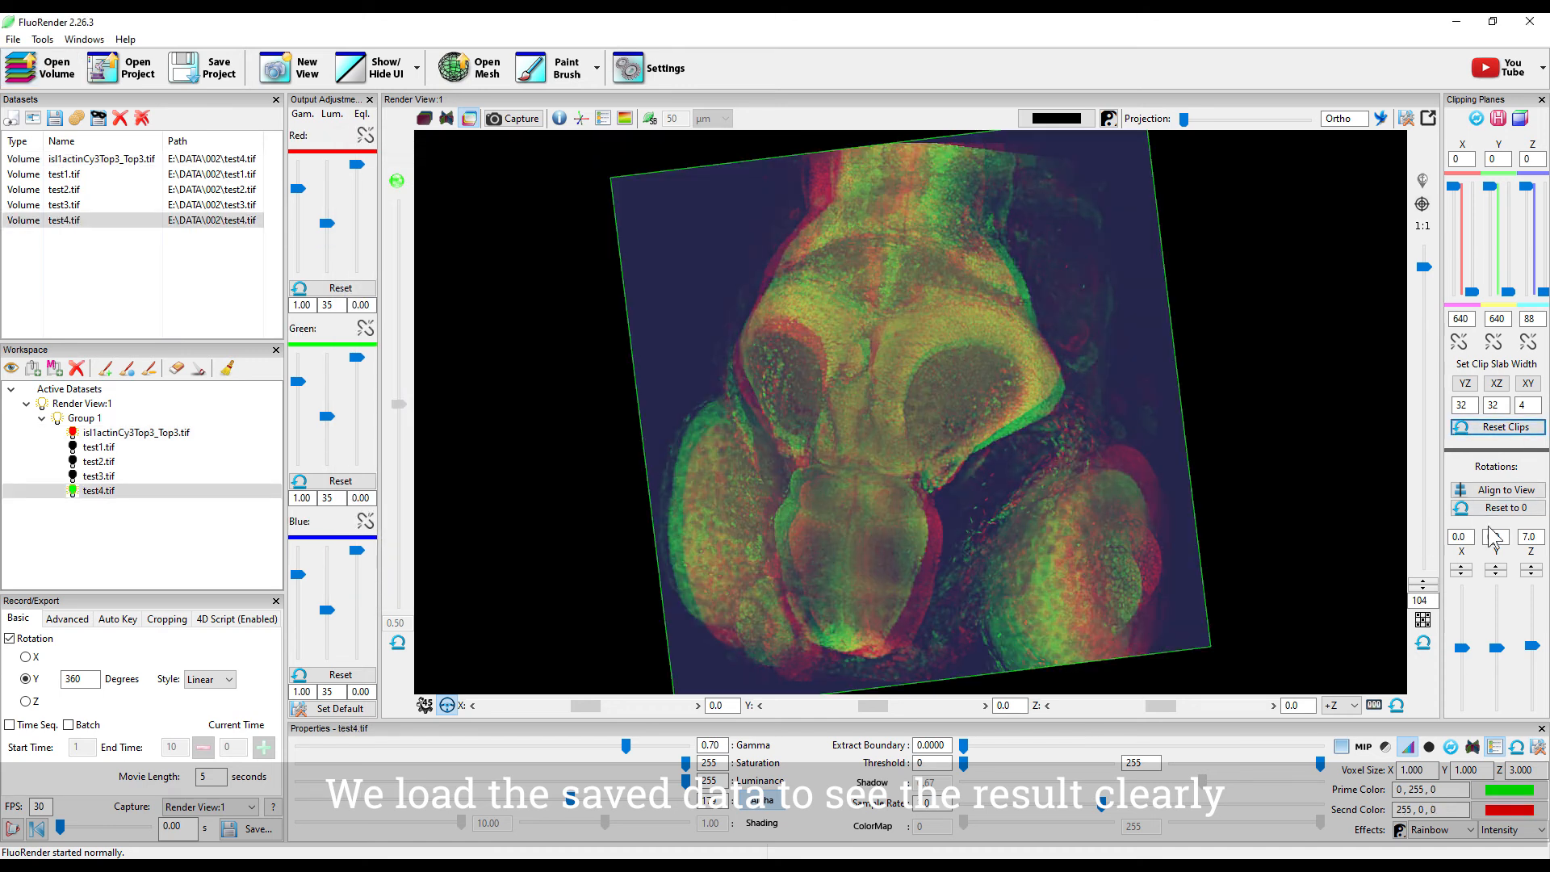
- Reset the clipping planes' rotations to 0 and hide the original volume to inspect test4.tif alone
{"action": "left_click", "coordinate": [1484, 508]}
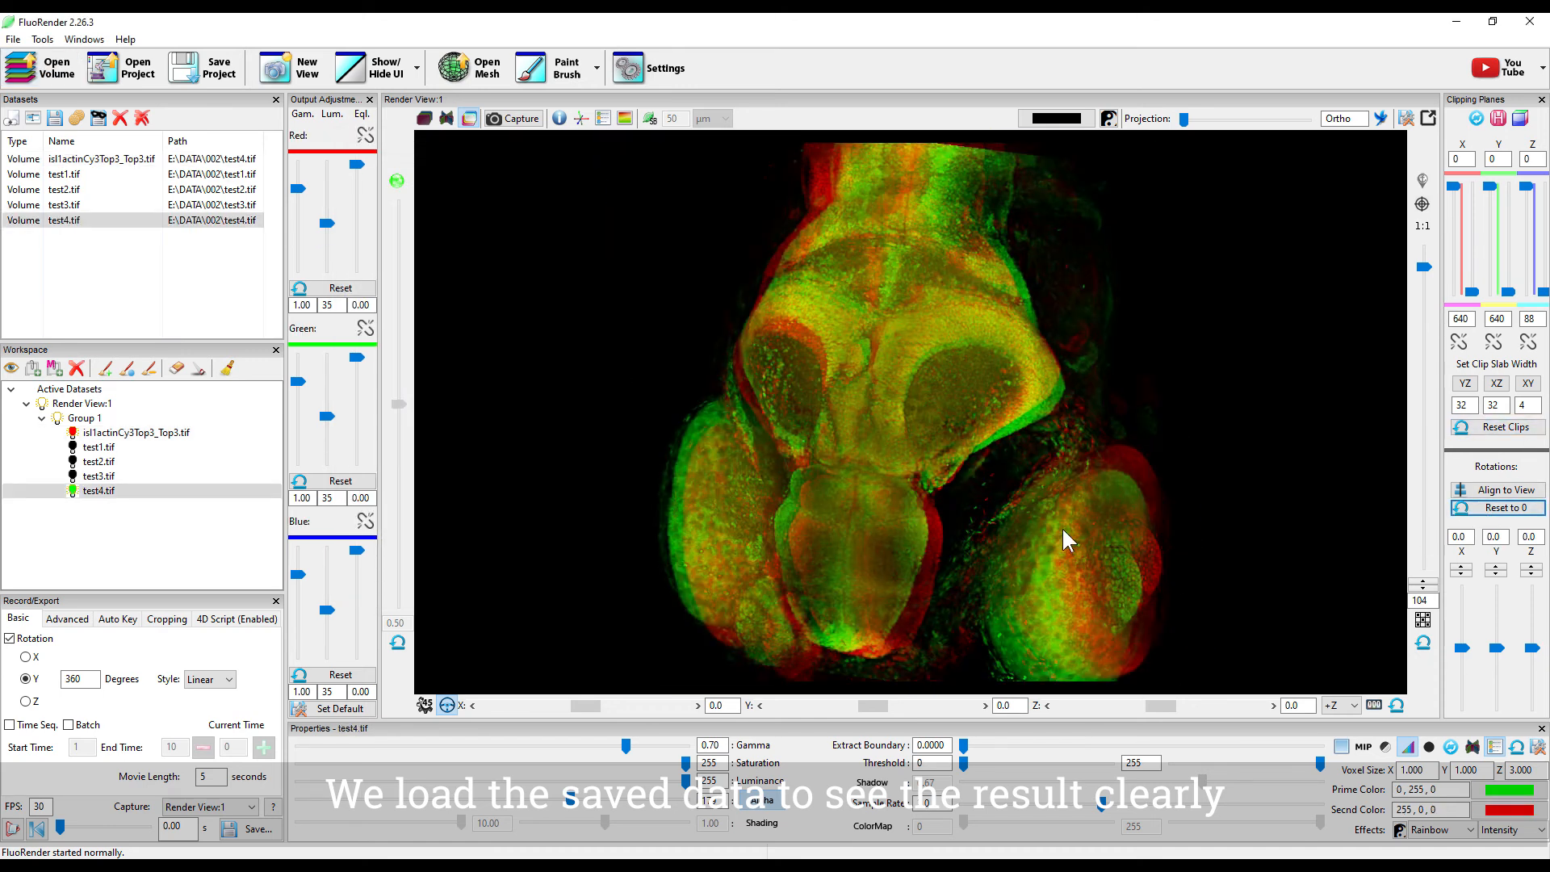
{"action": "left_click_drag", "start_coordinate": [1018, 479], "coordinate": [1041, 502]}
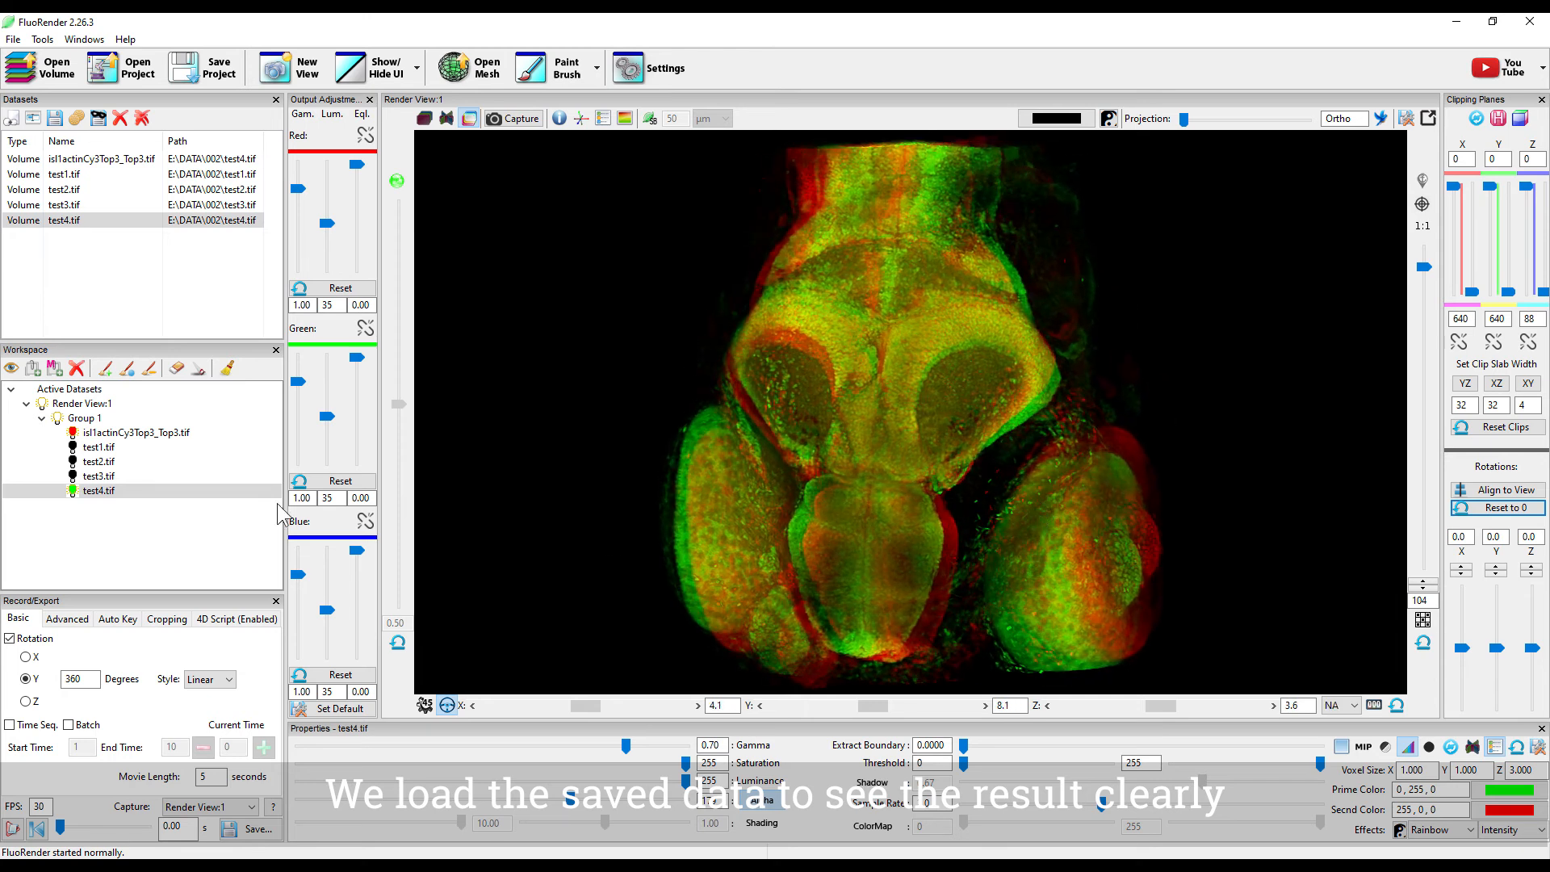
{"action": "left_click", "coordinate": [73, 432]}
{"action": "left_click_drag", "start_coordinate": [1073, 554], "coordinate": [876, 513]}
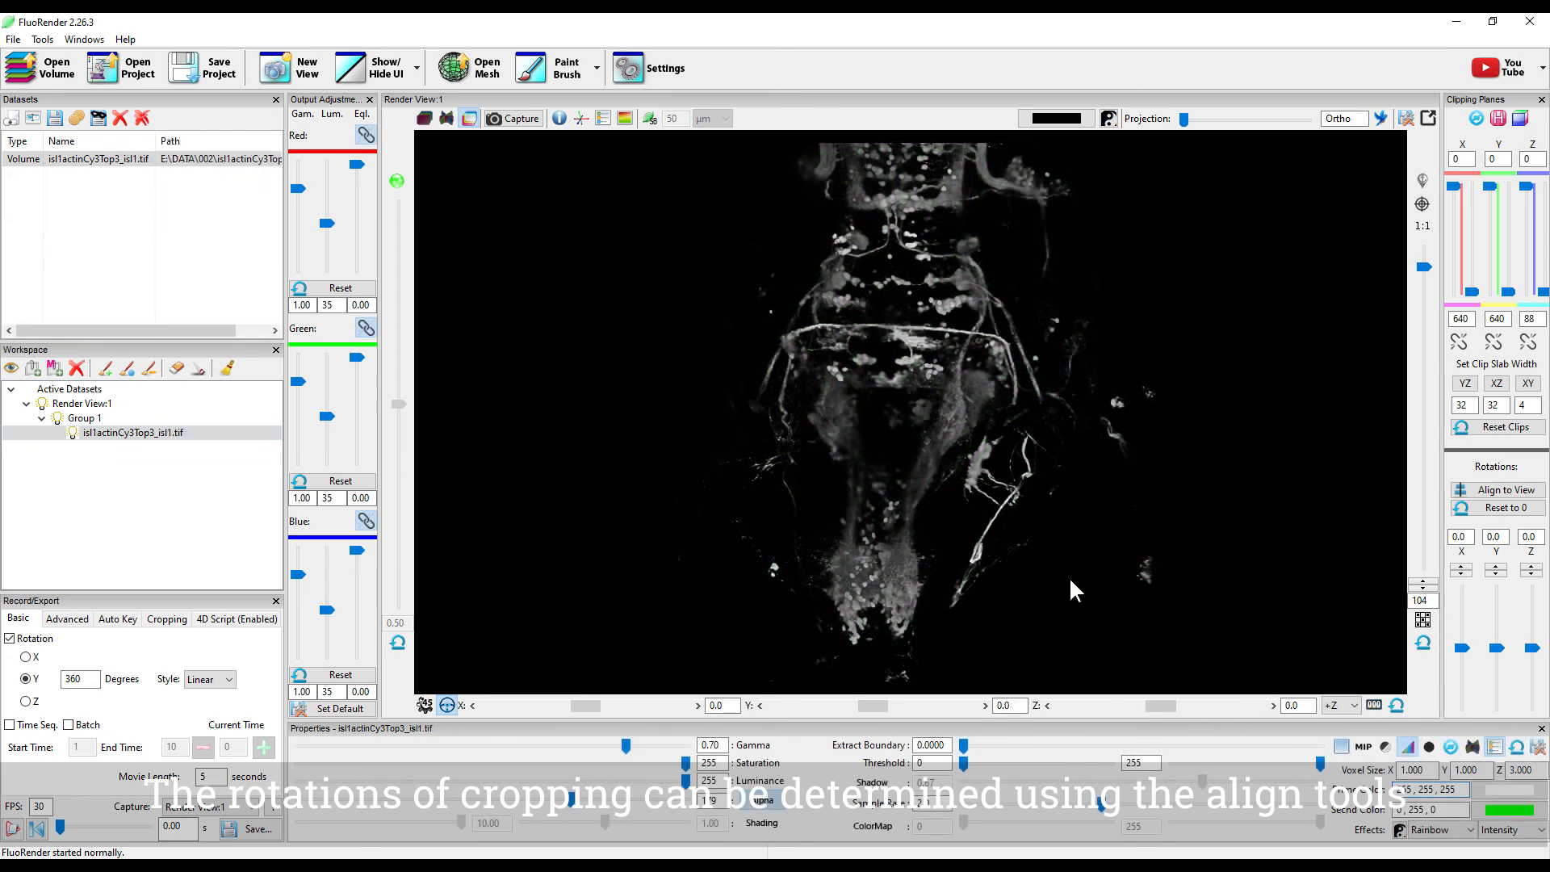
- Brush-select the bright slanted nerve section beside the central structure in the isl1actinCy3Top3_isl1.tif volume
{"action": "middle_click_drag", "start_coordinate": [1079, 539], "coordinate": [999, 493]}
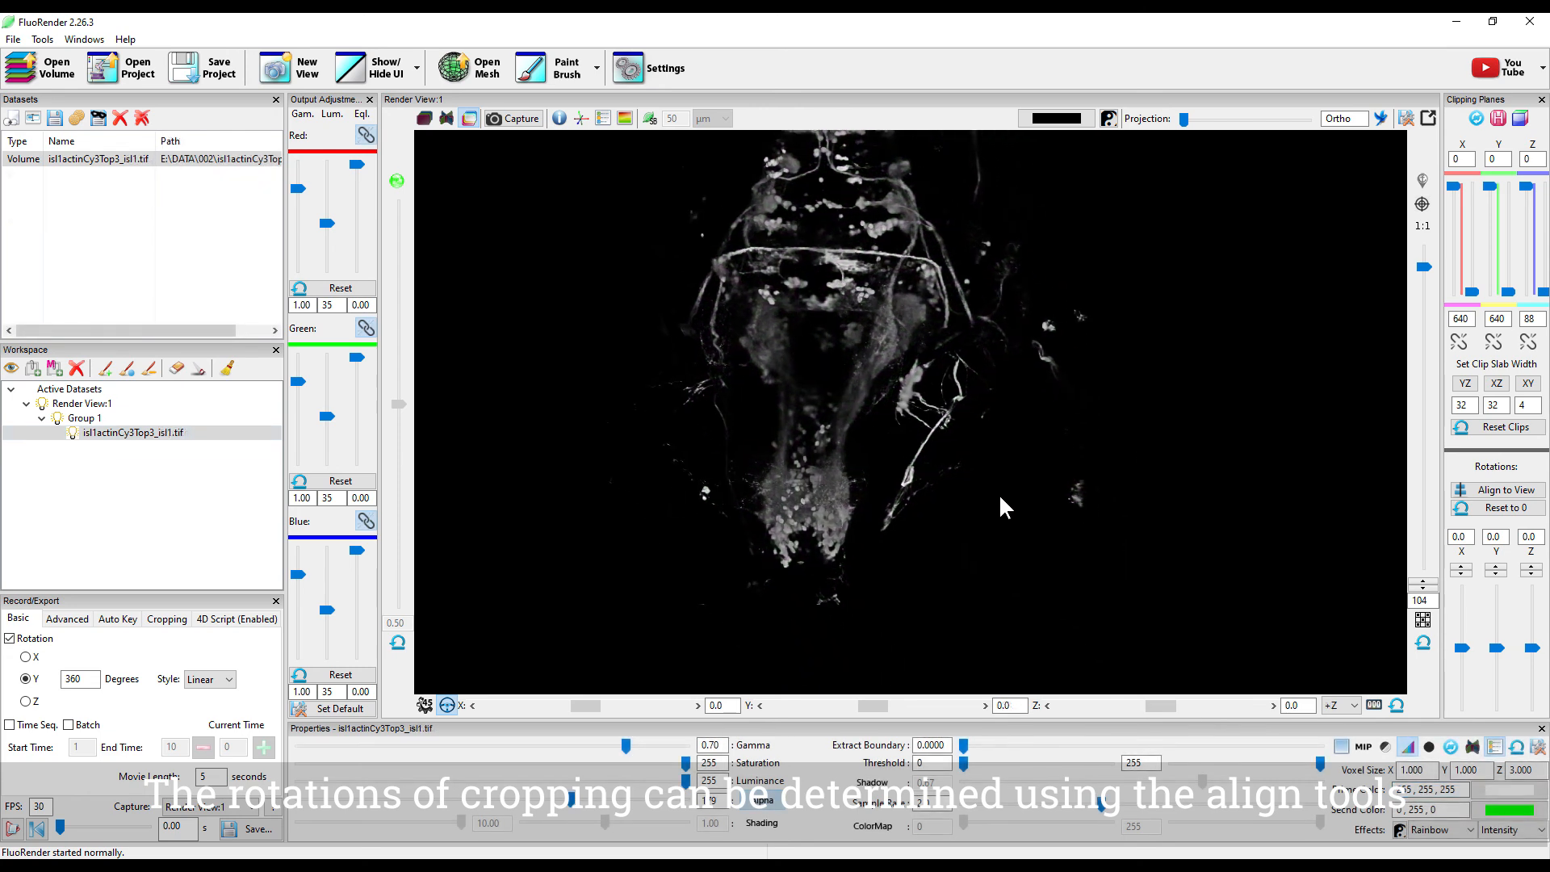
{"action": "scroll", "coordinate": [981, 517], "scroll_direction": "up", "scroll_amount": 3}
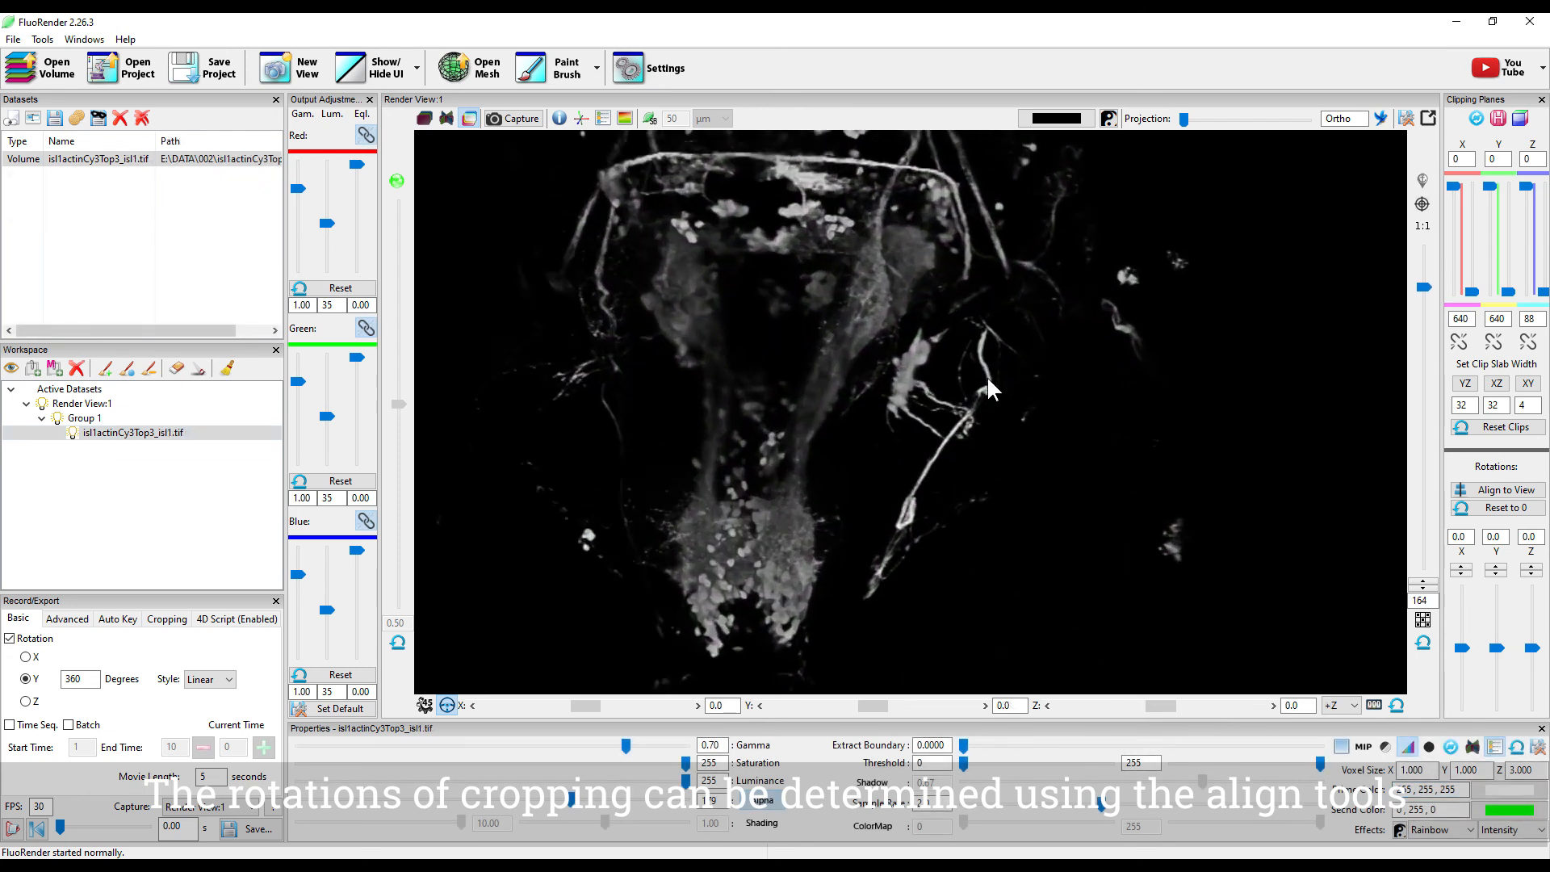
{"action": "key", "text": "shift"}
{"action": "mouse_move", "coordinate": [987, 338]}
{"action": "left_mouse_down"}
{"action": "mouse_move", "coordinate": [979, 408]}
{"action": "mouse_move", "coordinate": [869, 606]}
{"action": "left_mouse_up"}
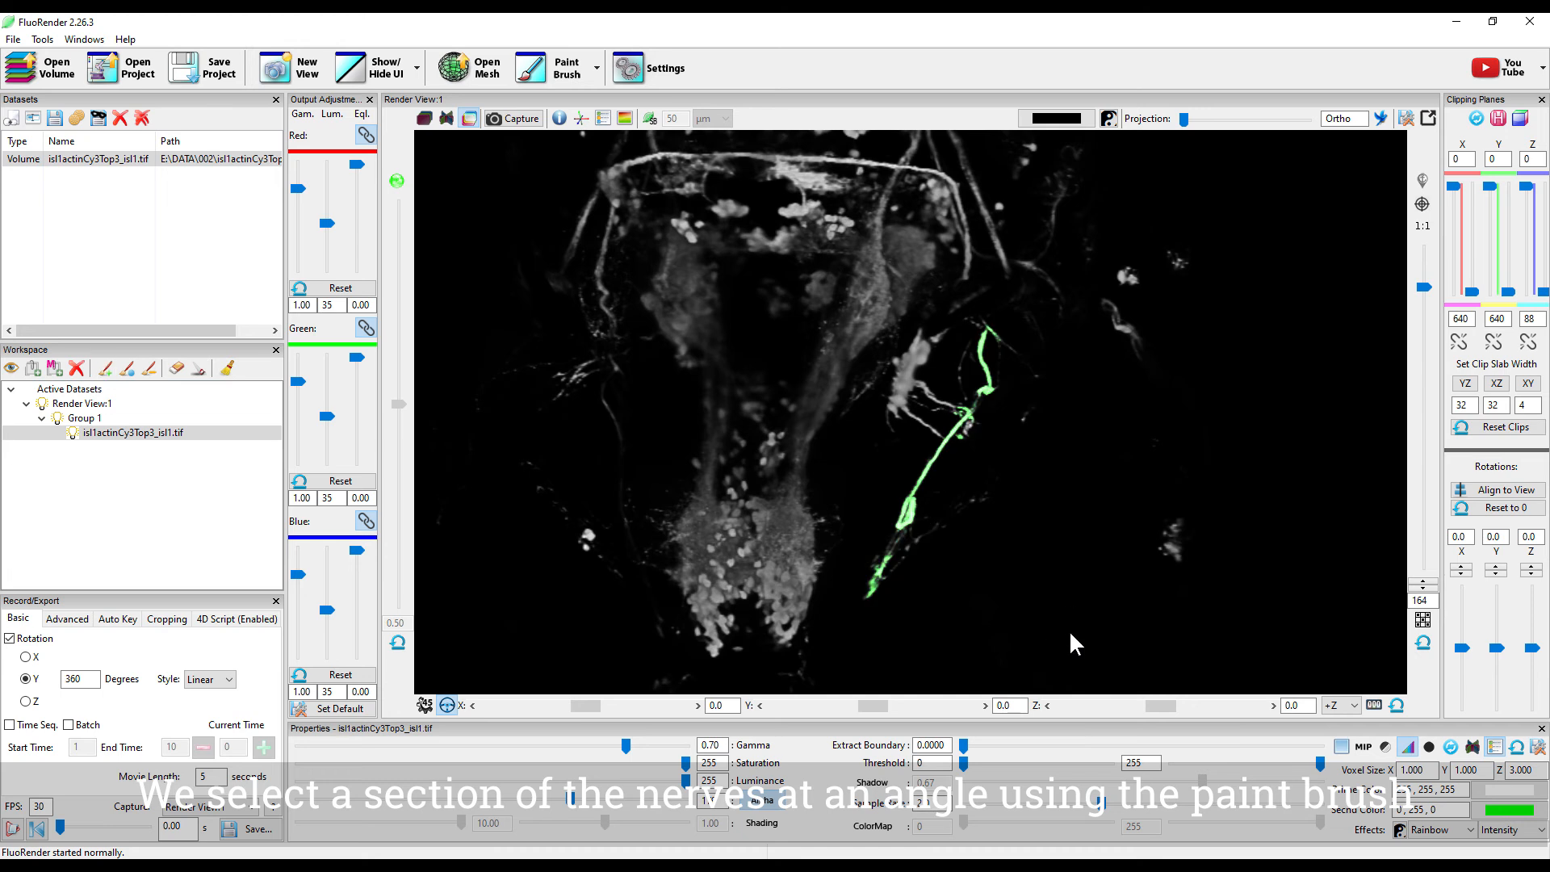
- Align the render view to the painted nerve selection using the XZY axes with Move to Center enabled
{"action": "left_click", "coordinate": [551, 68]}
{"action": "left_click", "coordinate": [235, 565]}
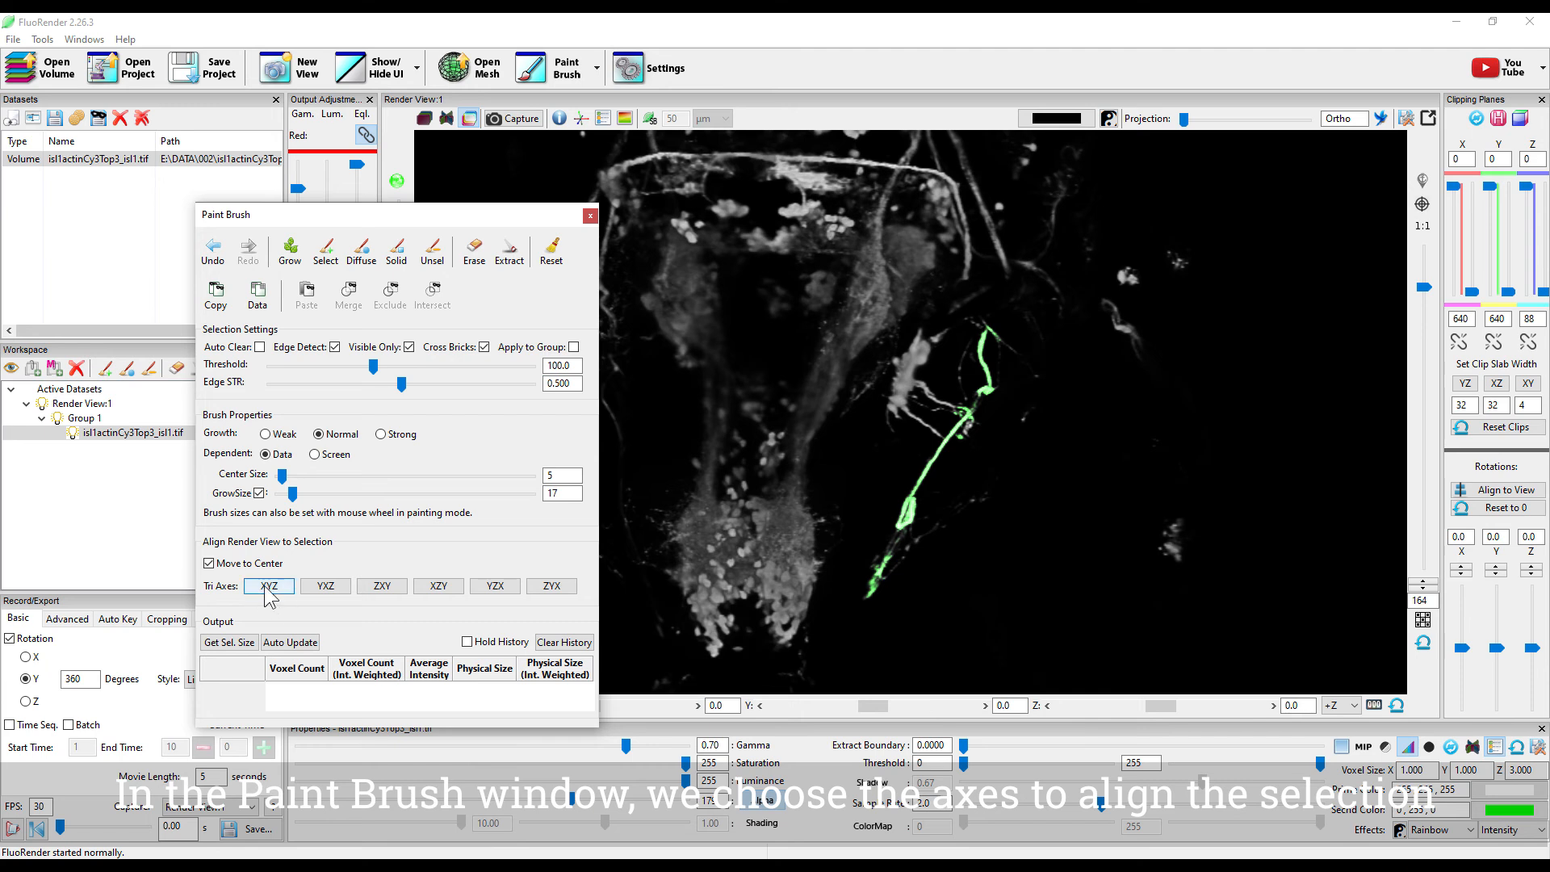
{"action": "left_click", "coordinate": [270, 586]}
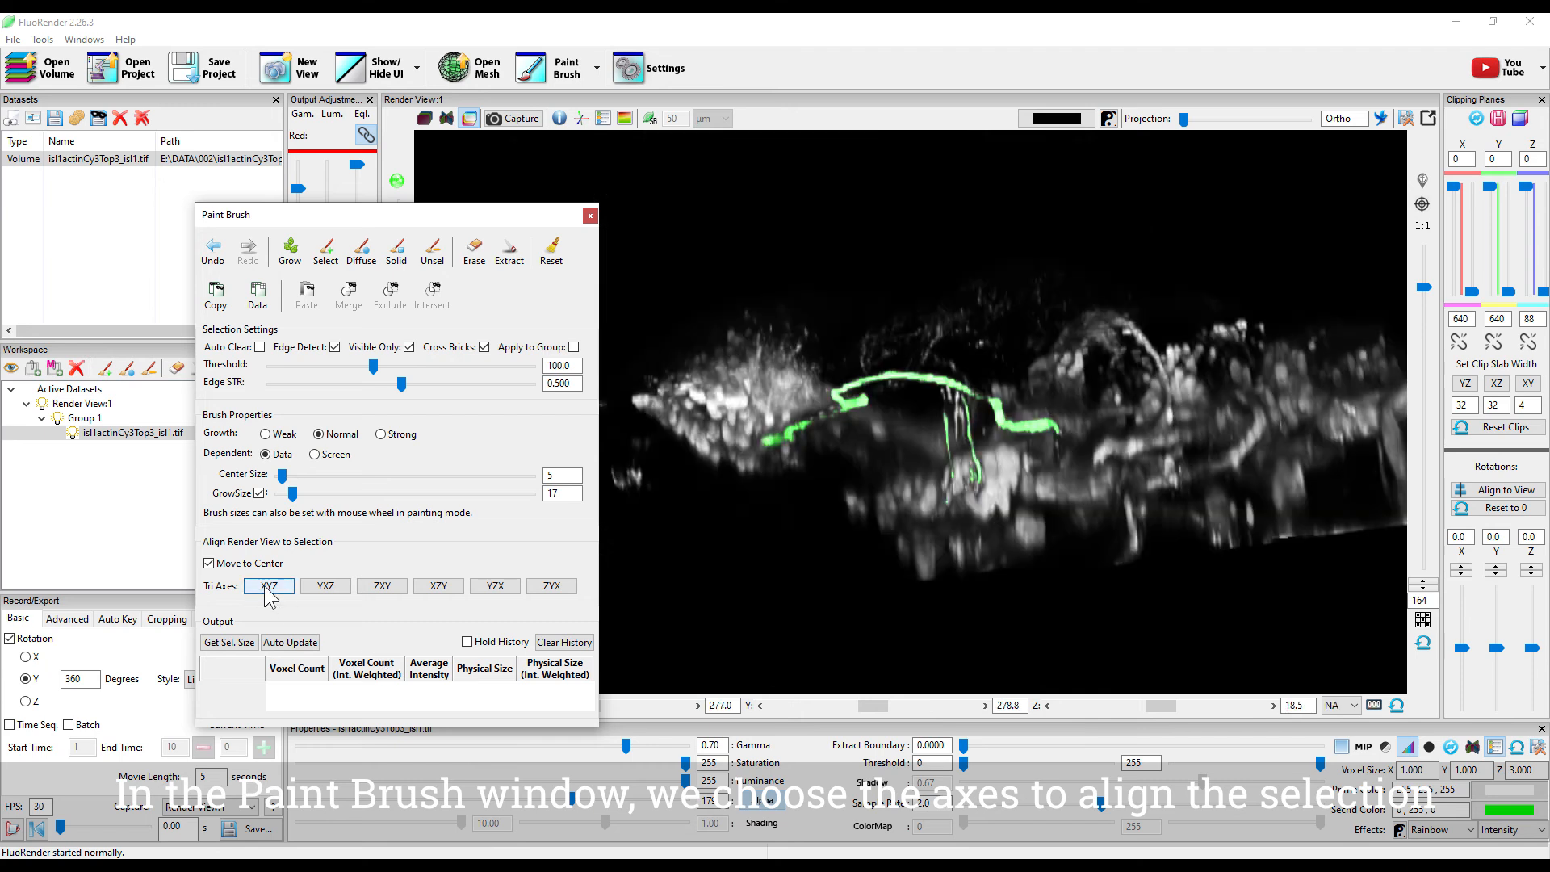
{"action": "left_click", "coordinate": [437, 588]}
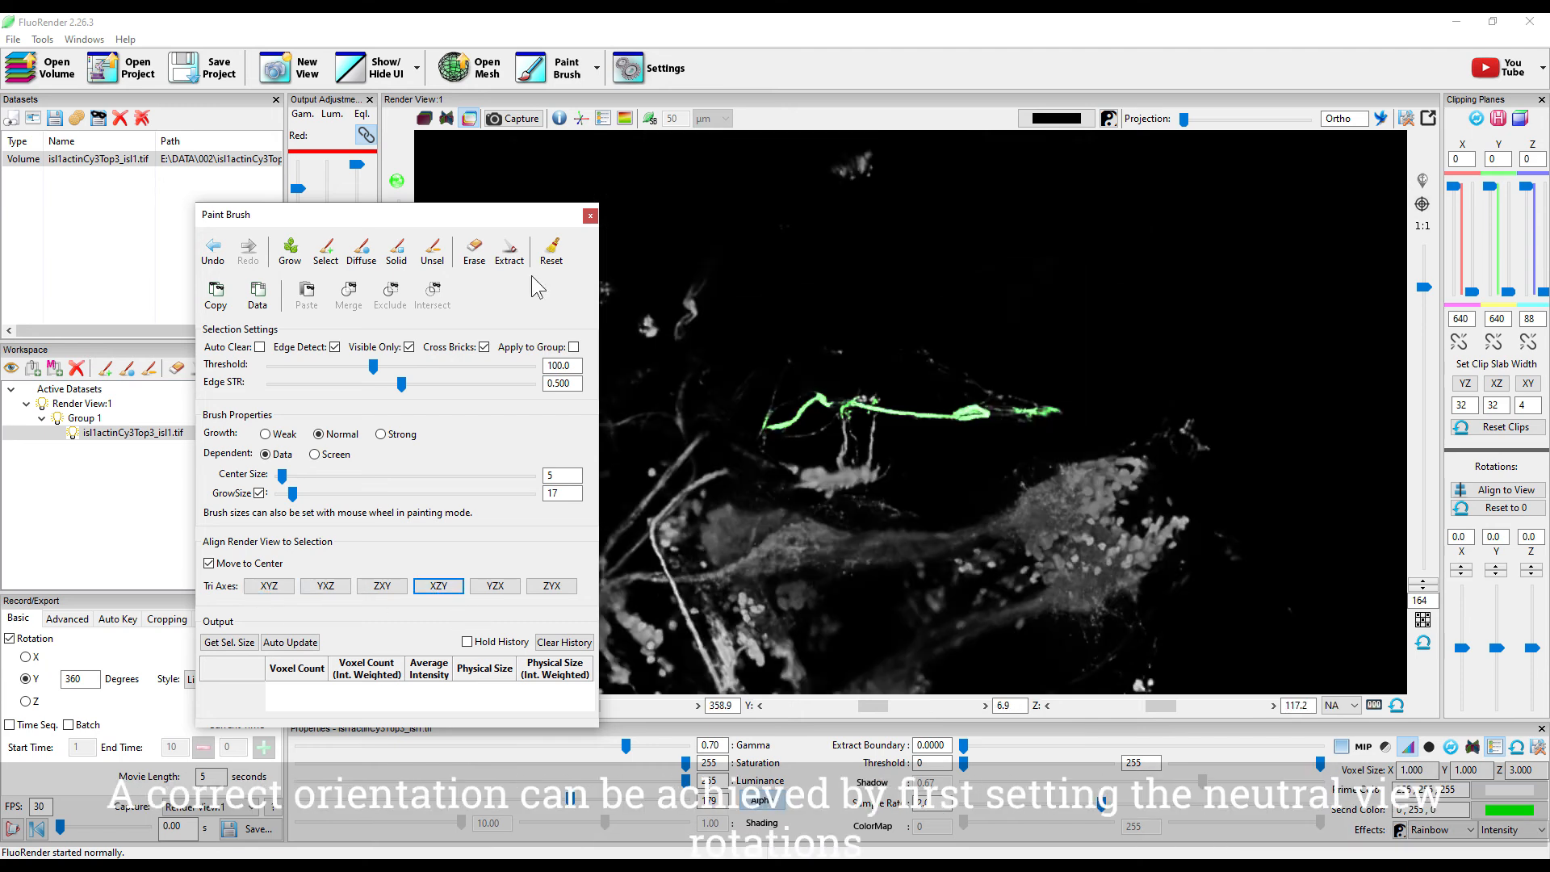
{"action": "left_click", "coordinate": [591, 216]}
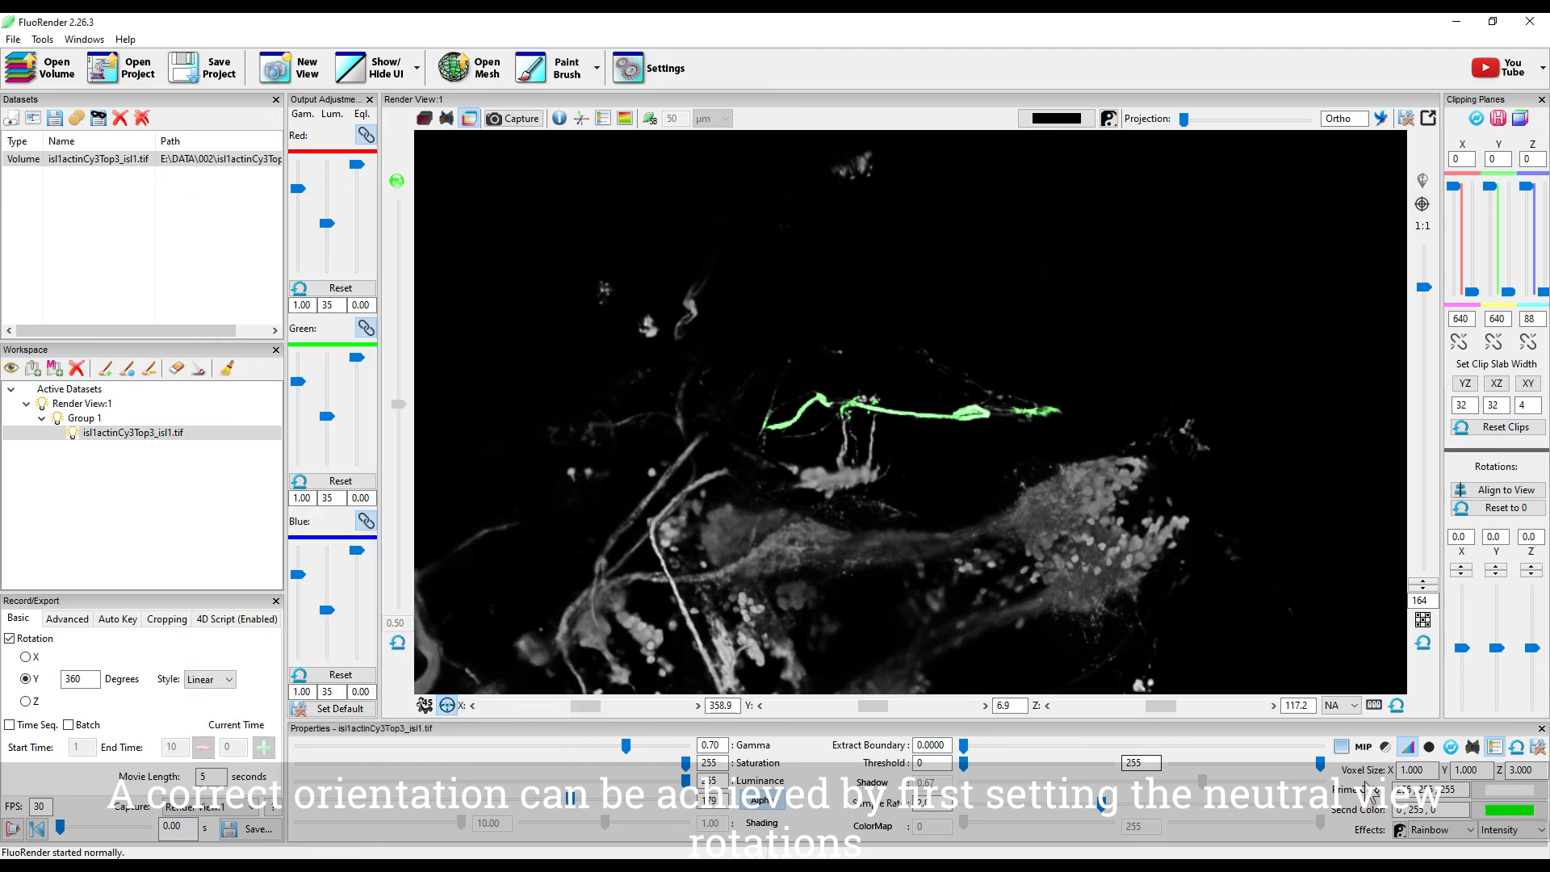
- Set the current view rotations as neutral and rotate the view around Z to 270 degrees
{"action": "left_click", "coordinate": [1372, 706]}
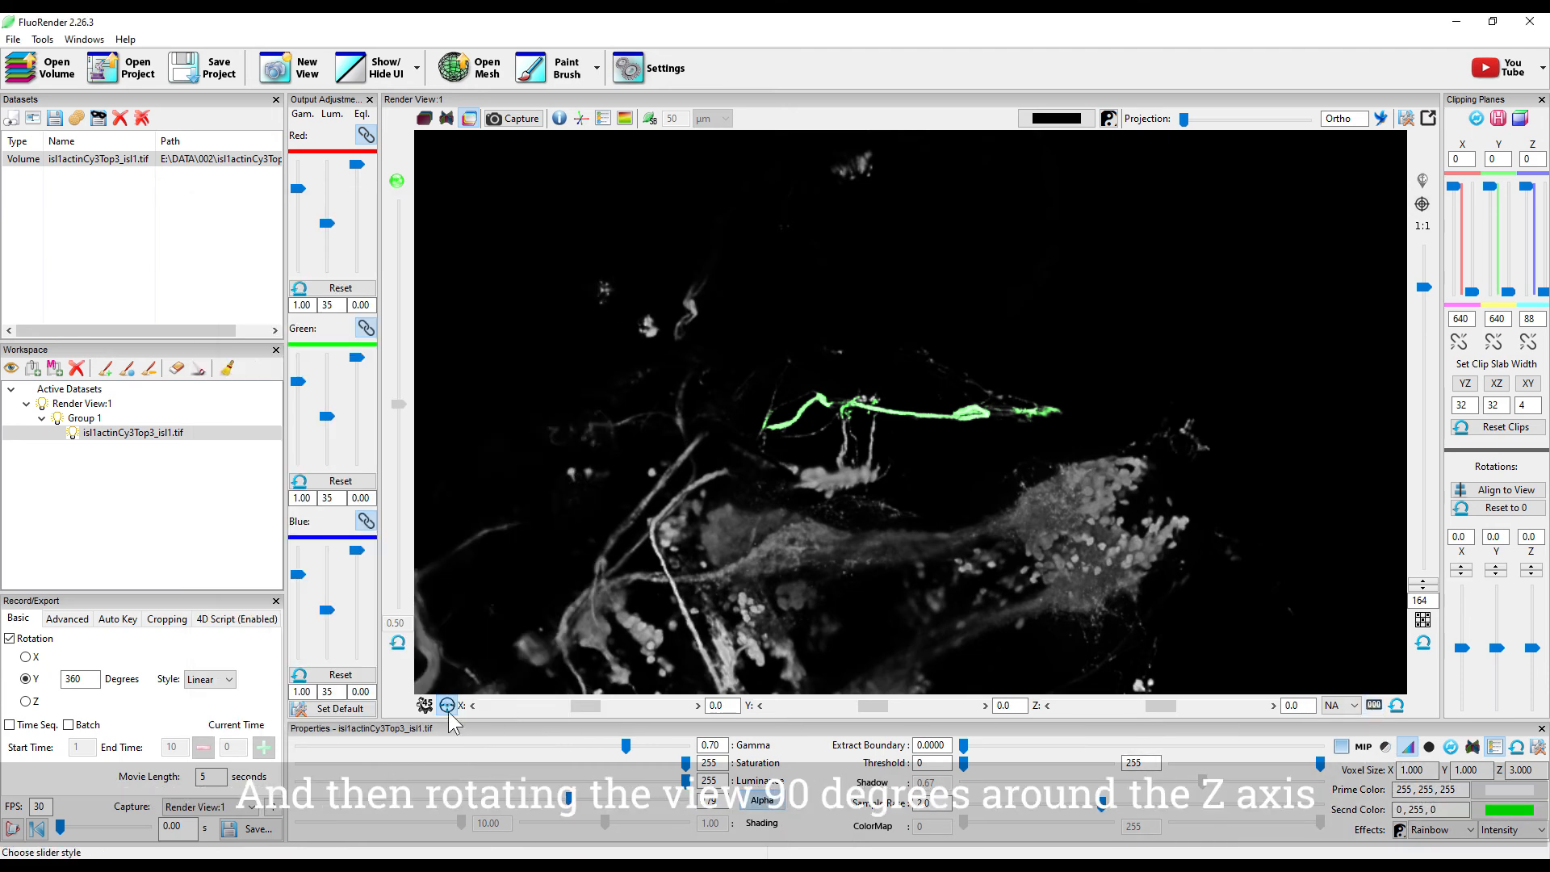
{"action": "left_click", "coordinate": [425, 706]}
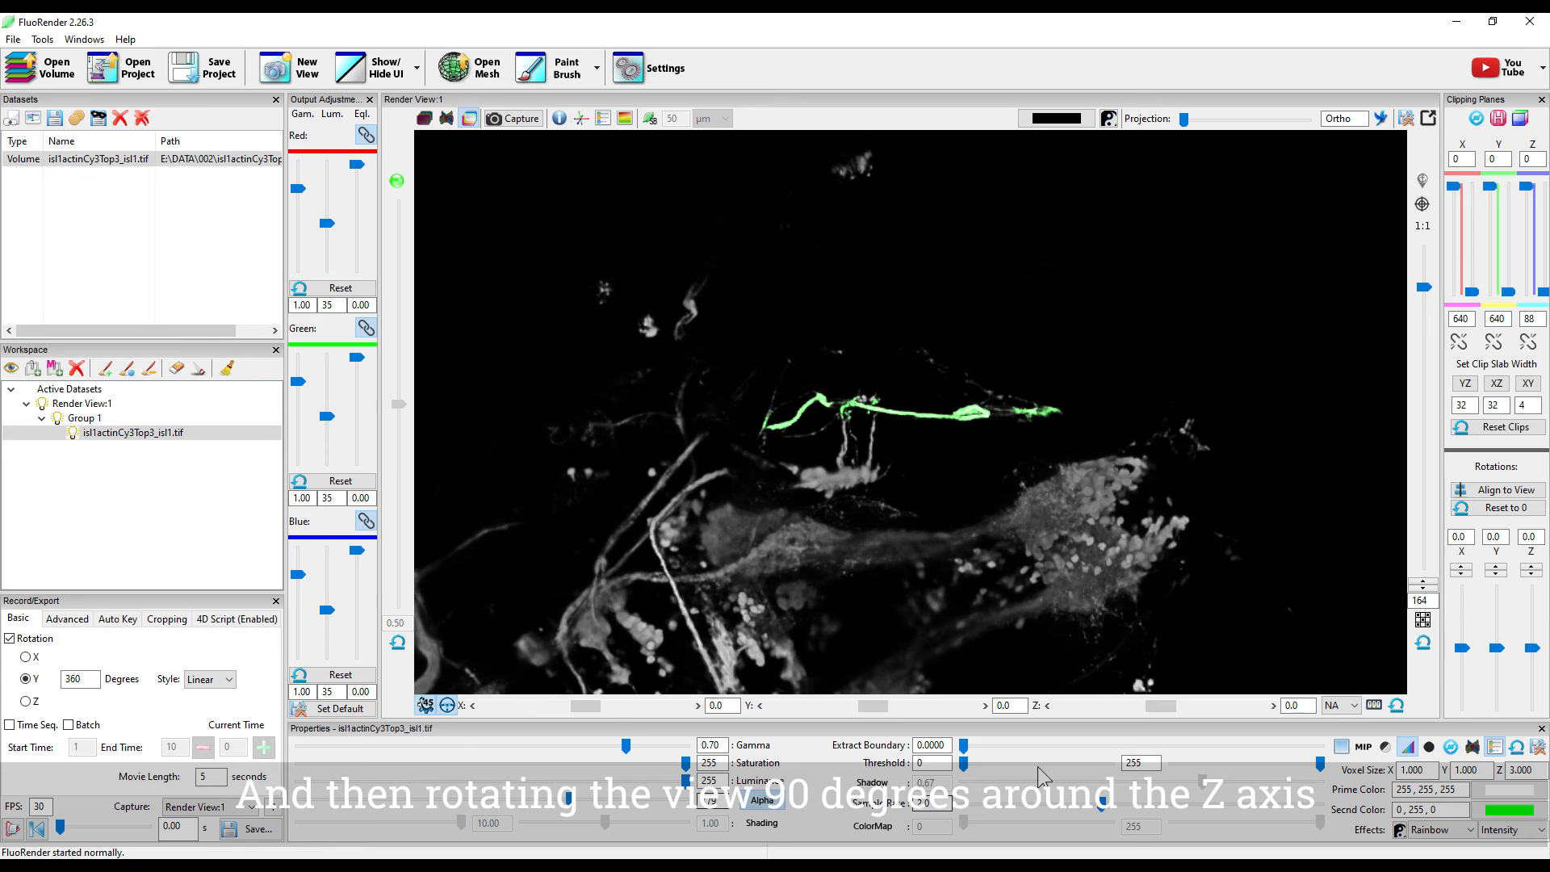
{"action": "left_click", "coordinate": [1045, 706]}
{"action": "left_click", "coordinate": [1045, 705]}
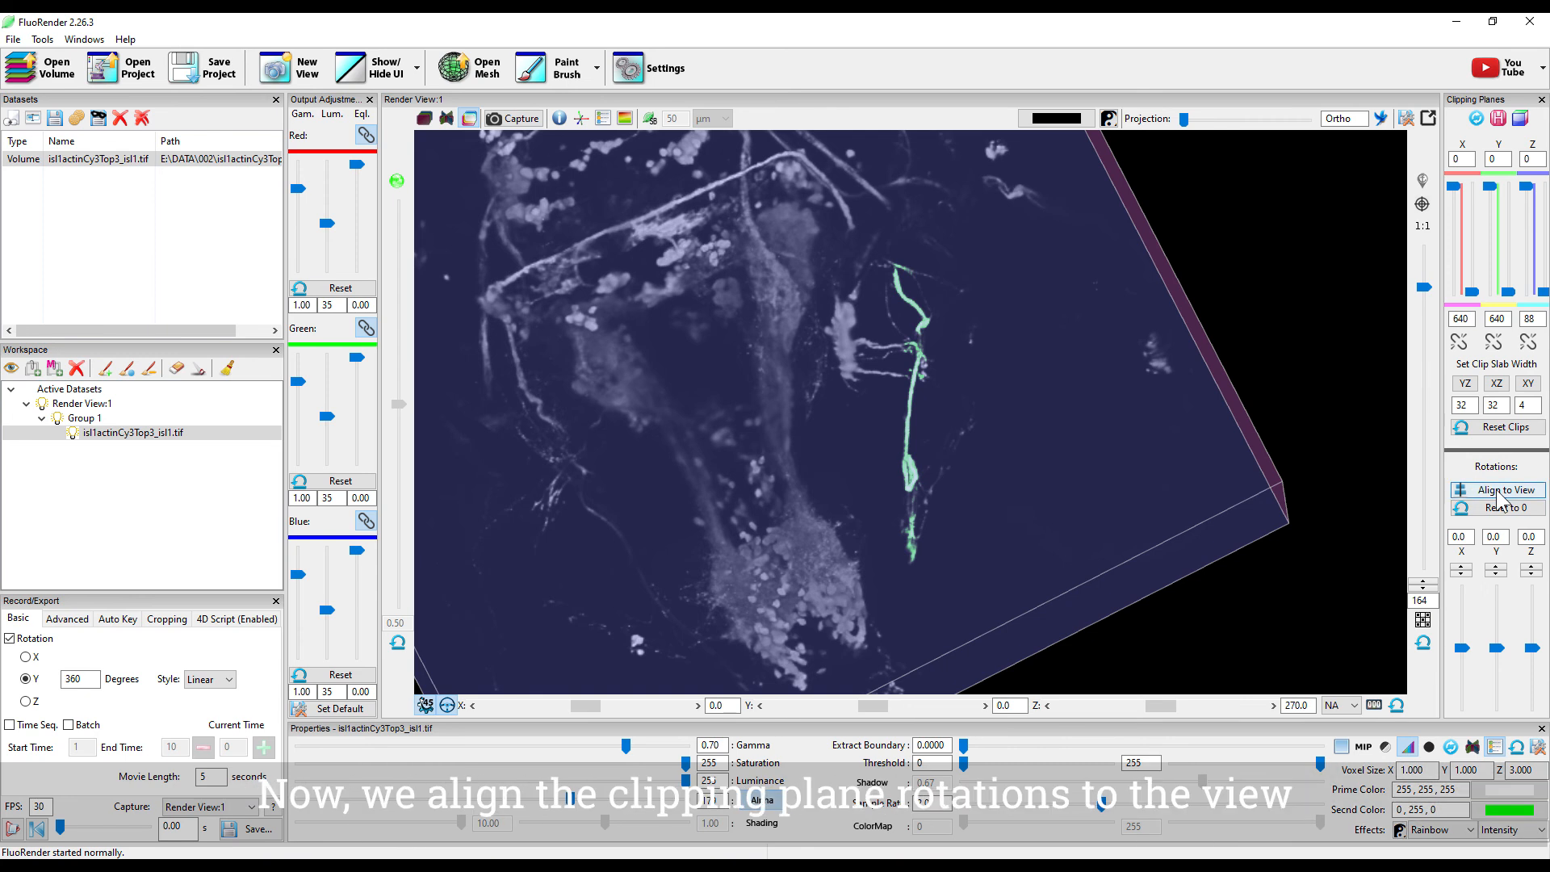
- Align the clipping planes' rotations to the view and clip the volume to X 445–498 and Y 254–513 around the nerve
{"action": "left_click", "coordinate": [1499, 490]}
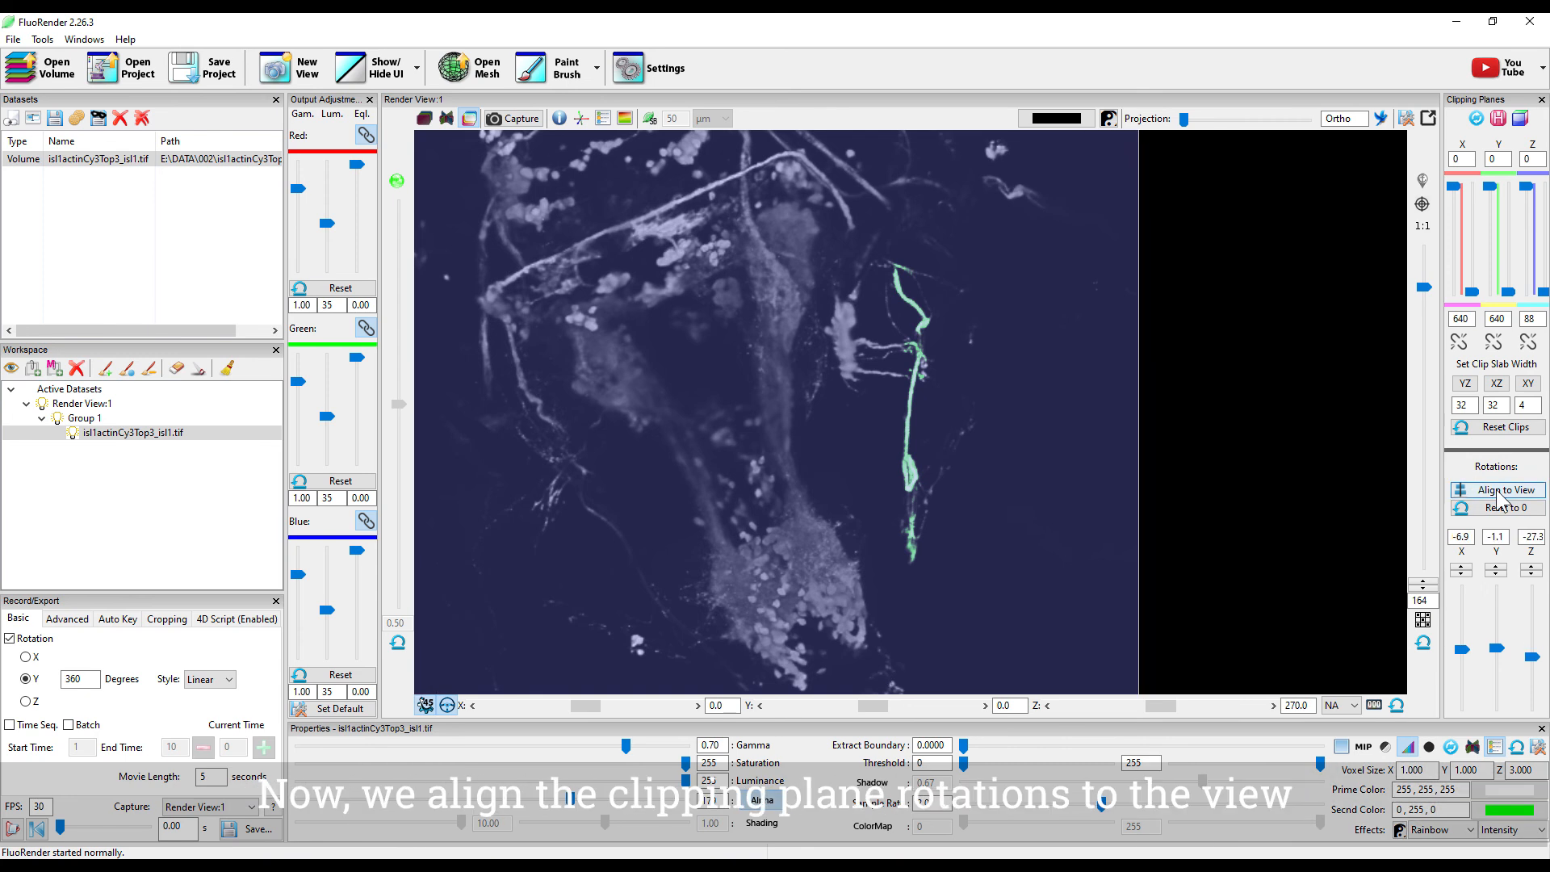
{"action": "right_click_drag", "start_coordinate": [1074, 467], "coordinate": [1023, 473]}
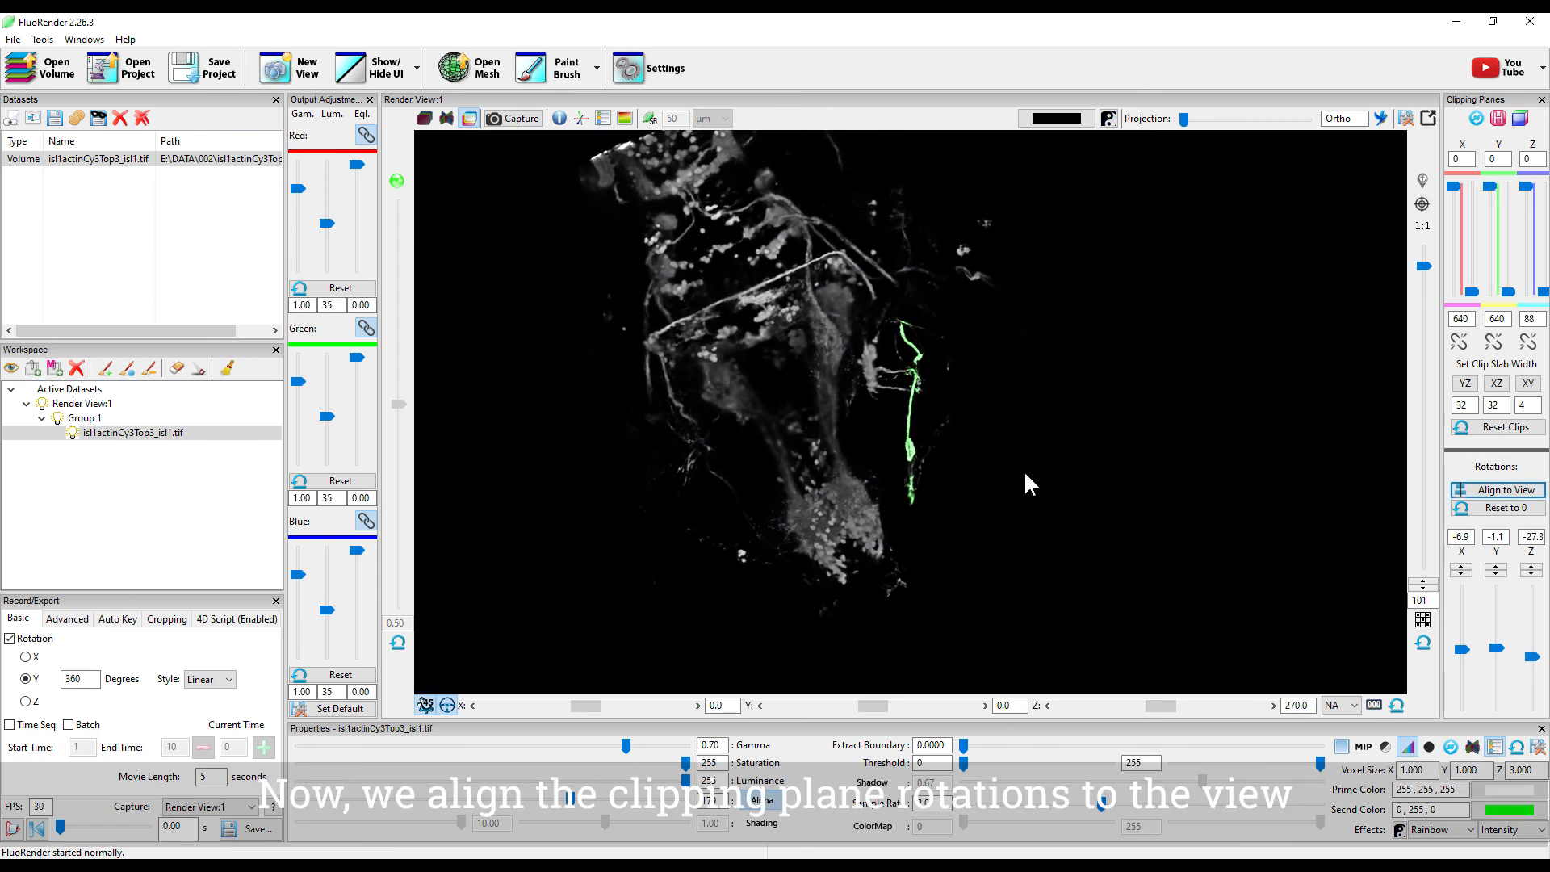
{"action": "left_click_drag", "start_coordinate": [1454, 188], "coordinate": [1469, 266]}
{"action": "left_click_drag", "start_coordinate": [1490, 186], "coordinate": [1485, 229]}
{"action": "left_click", "coordinate": [1508, 292]}
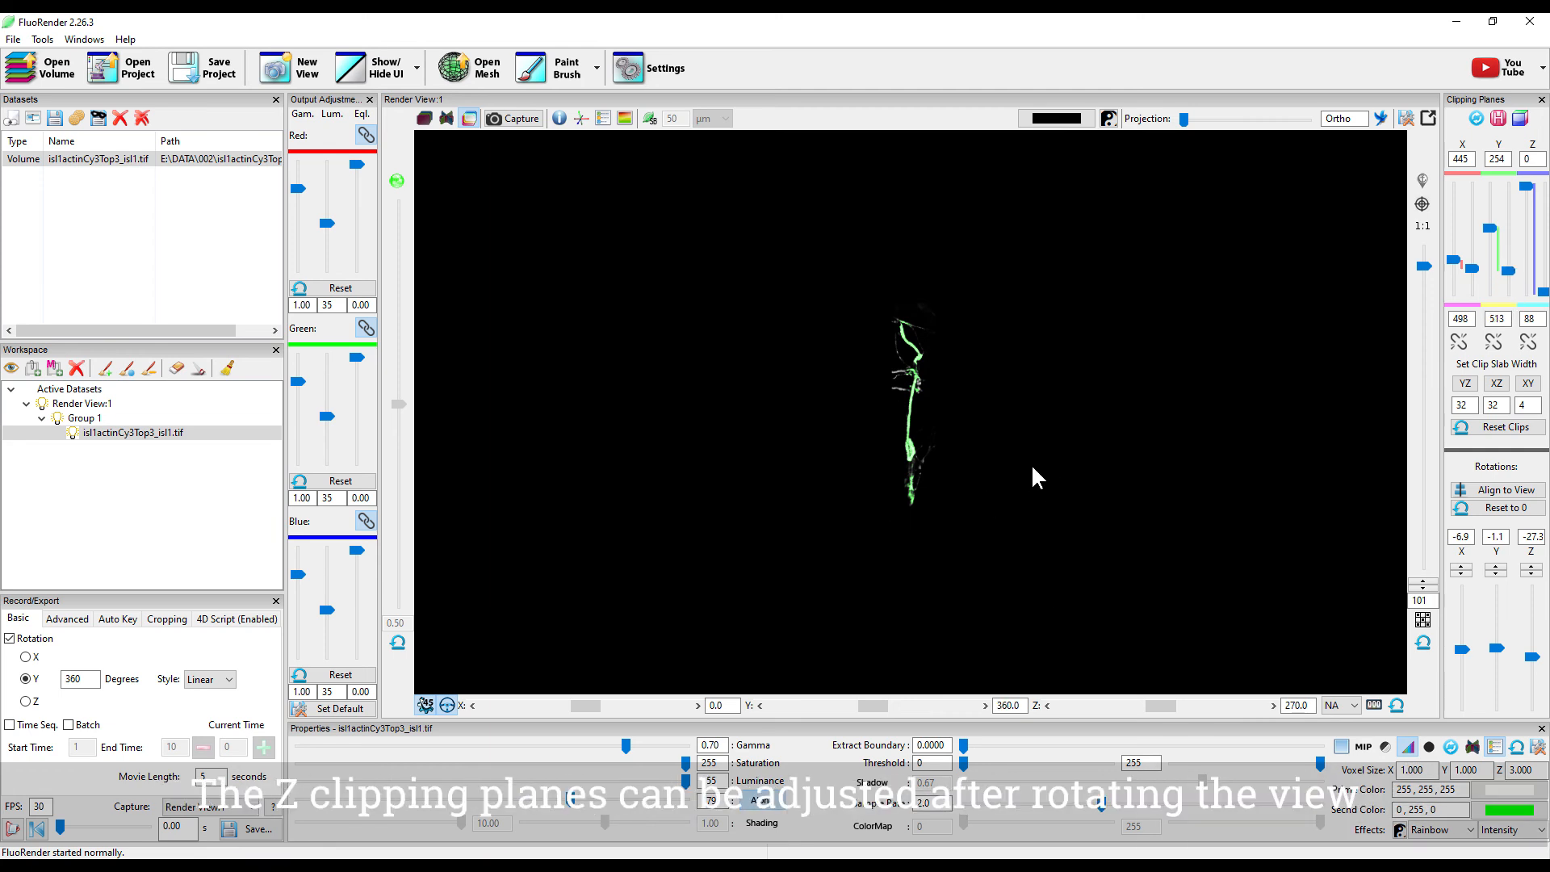
- Set the Z clipping planes to 32 and 70 around the nerve in a side view, and reset the view rotations
{"action": "left_click_drag", "start_coordinate": [1035, 467], "coordinate": [860, 453]}
{"action": "left_click_drag", "start_coordinate": [982, 476], "coordinate": [864, 465]}
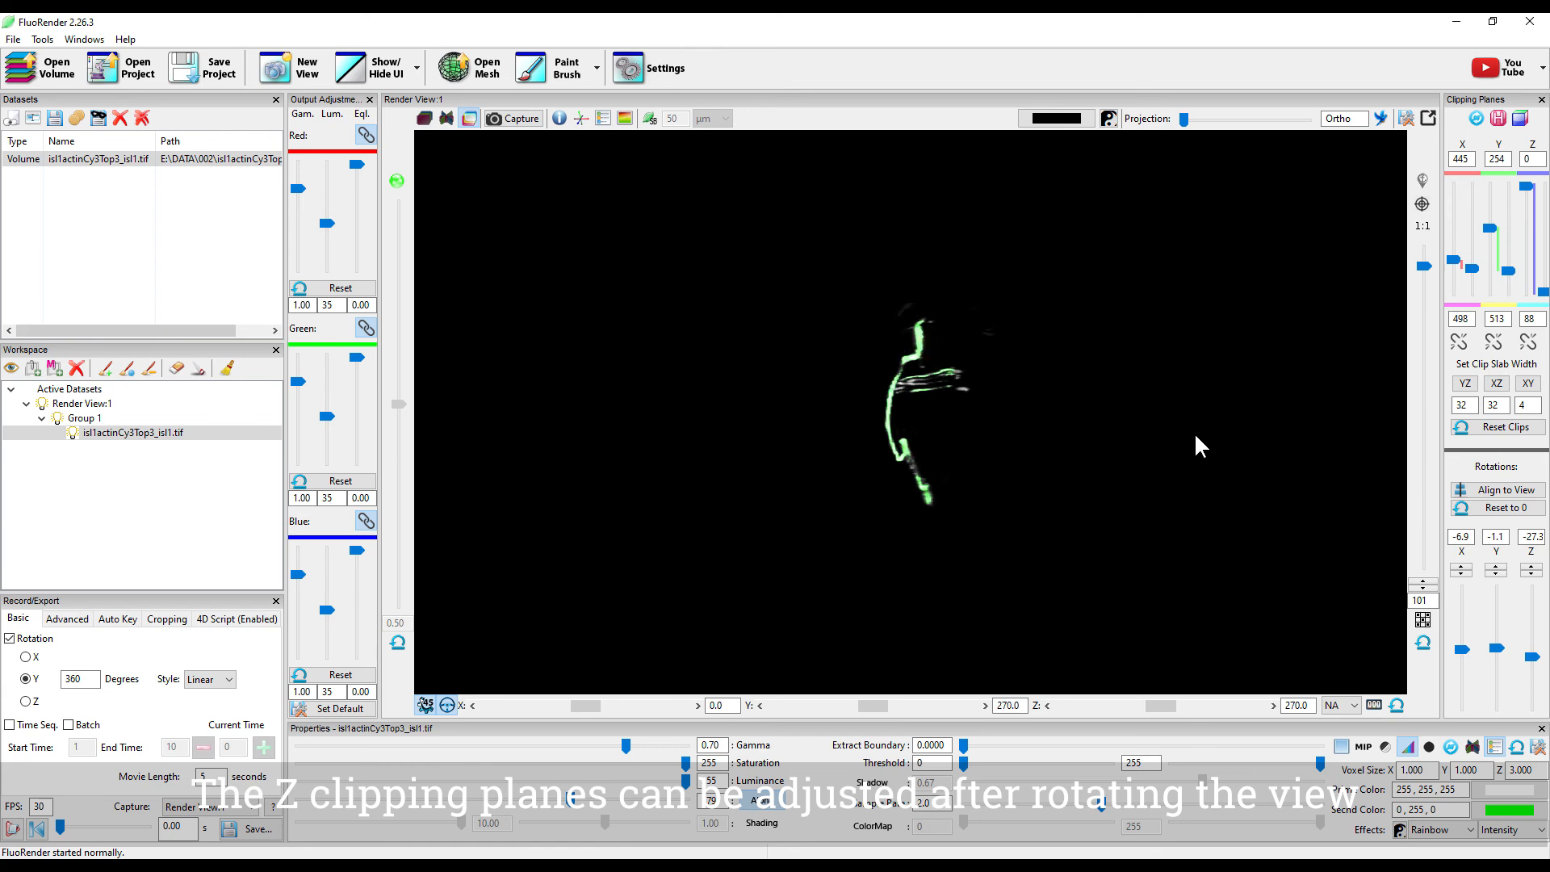
{"action": "left_click_drag", "start_coordinate": [1526, 187], "coordinate": [1520, 225]}
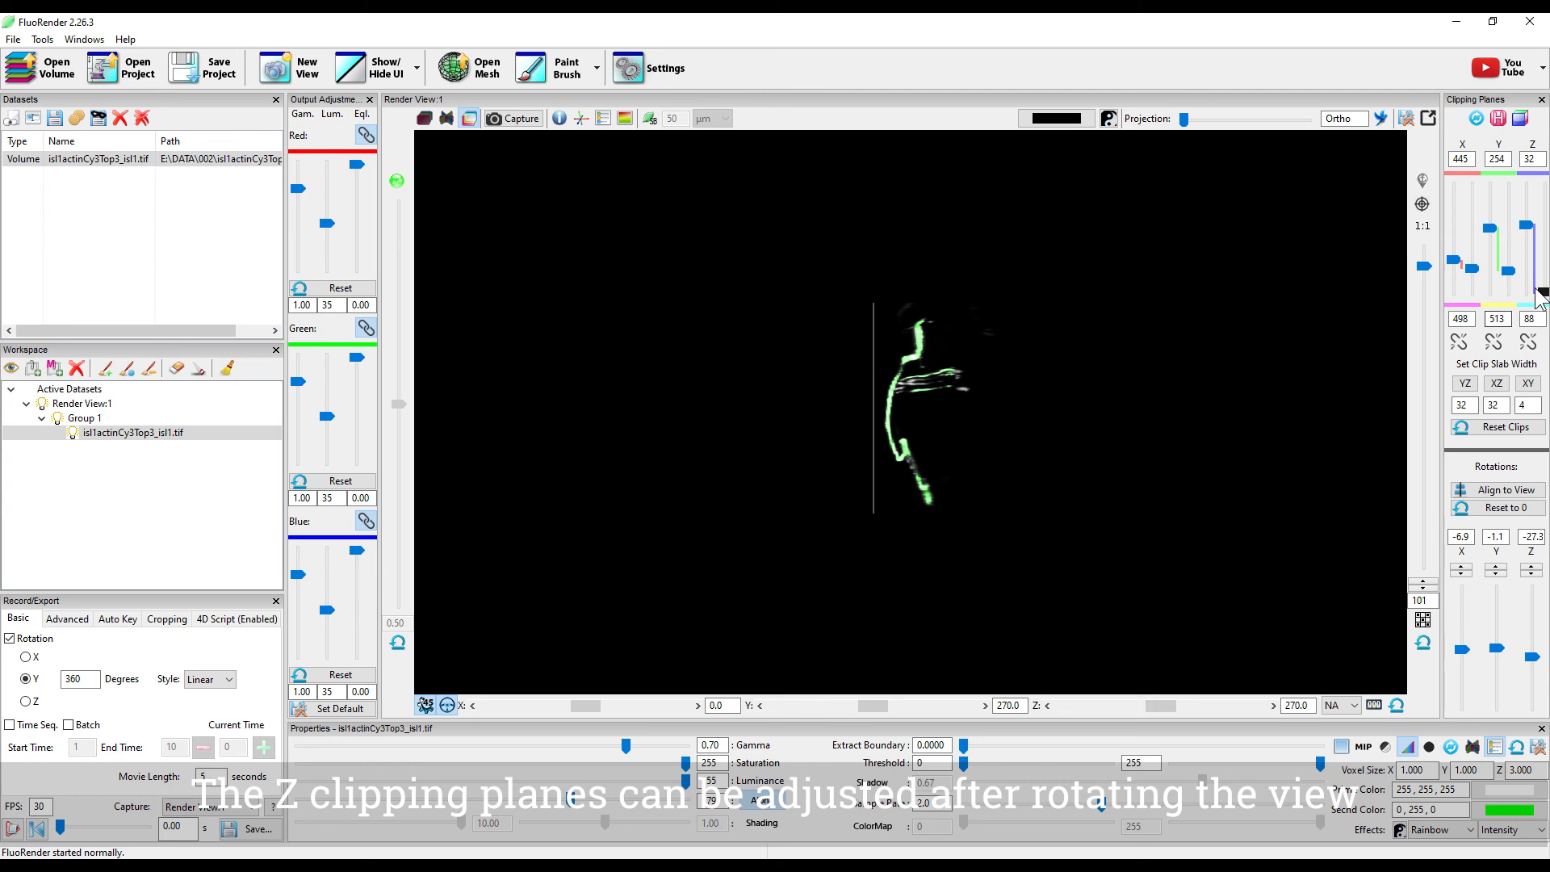
{"action": "left_click_drag", "start_coordinate": [1542, 292], "coordinate": [1542, 270]}
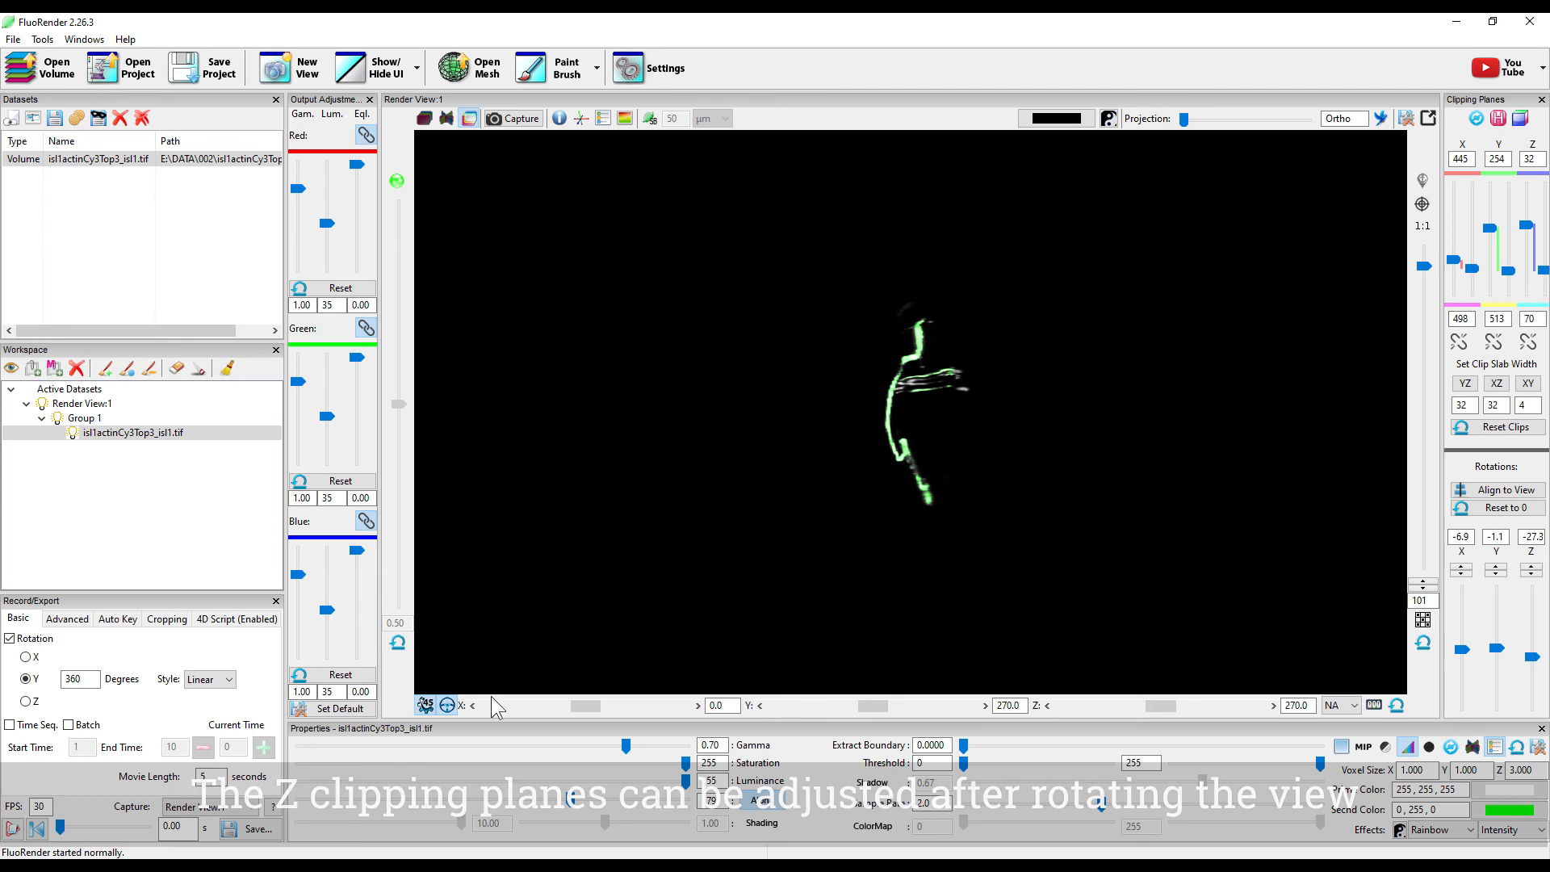
{"action": "left_click", "coordinate": [1396, 706]}
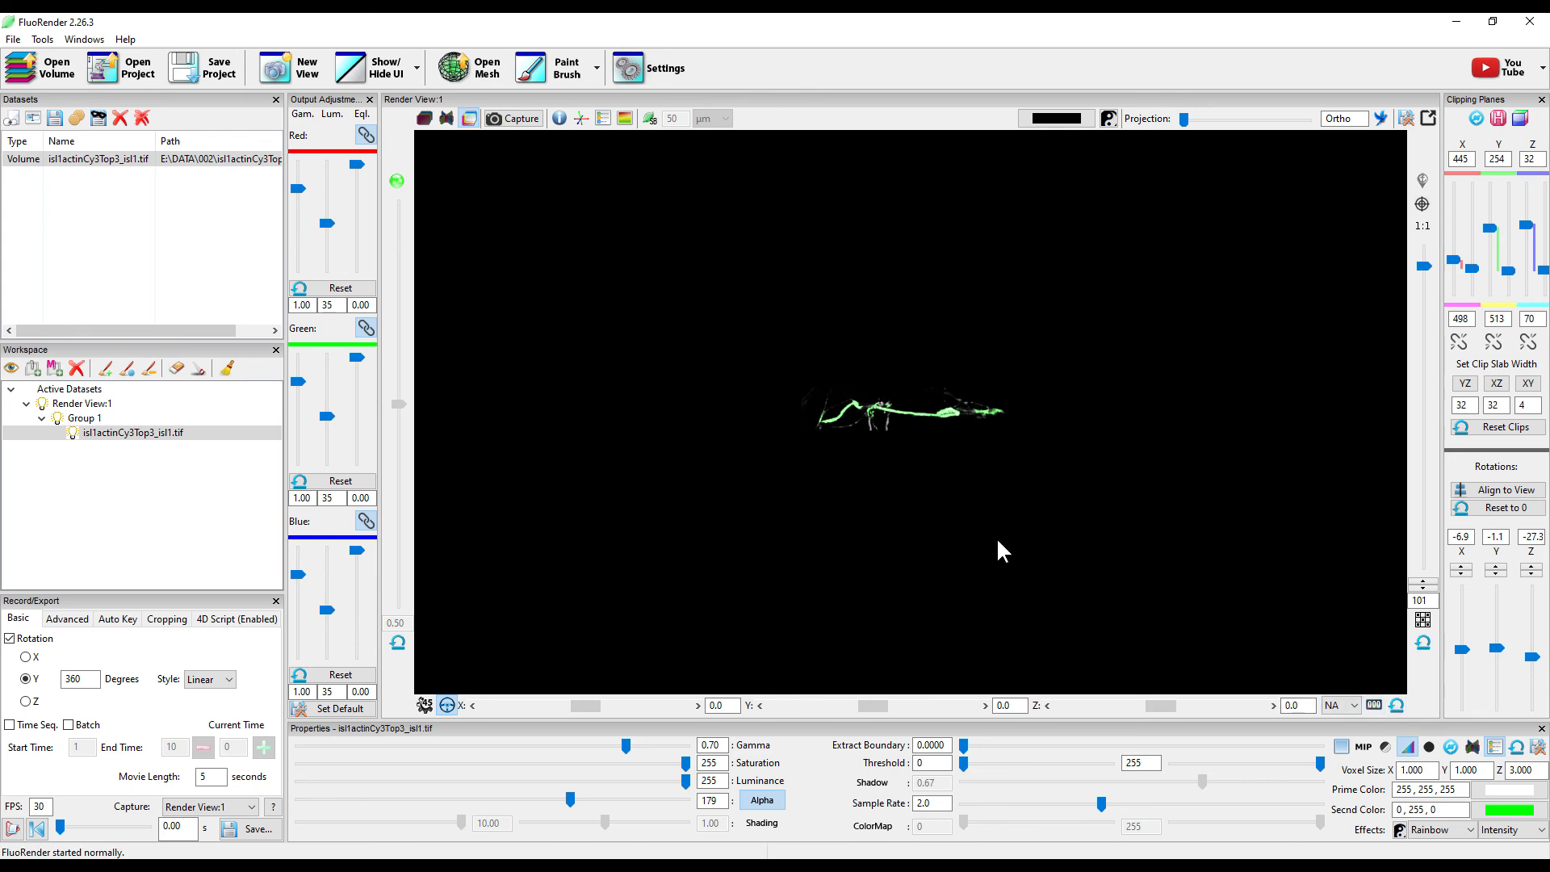
- Save the volume over the existing test.tif with Use Clipping Planes to Crop enabled
{"action": "left_click", "coordinate": [54, 119]}
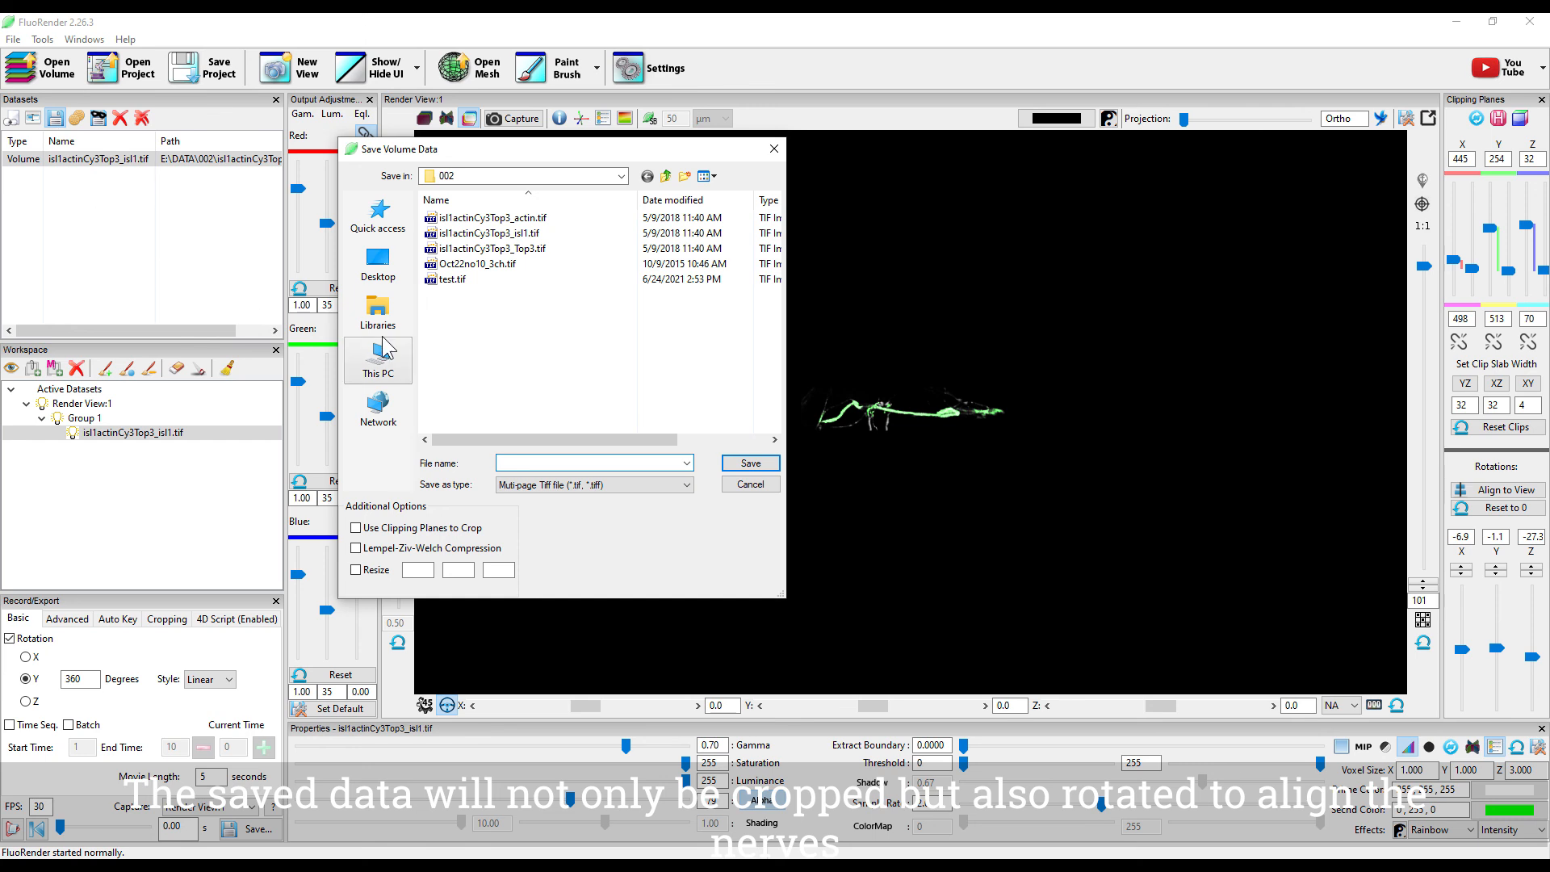
{"action": "left_click", "coordinate": [446, 280]}
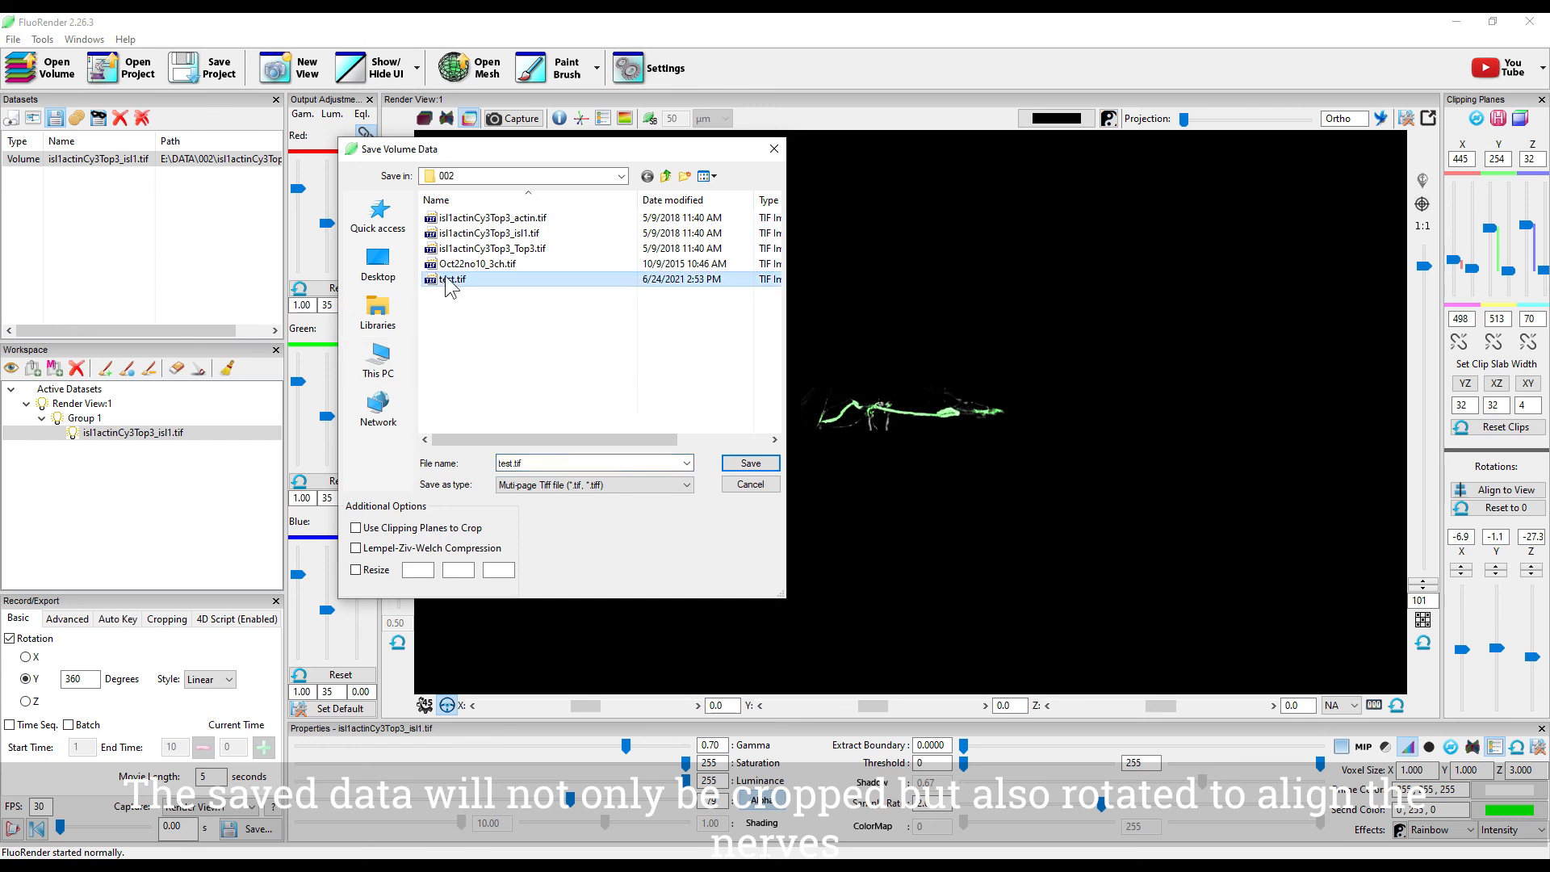
{"action": "left_click", "coordinate": [377, 529]}
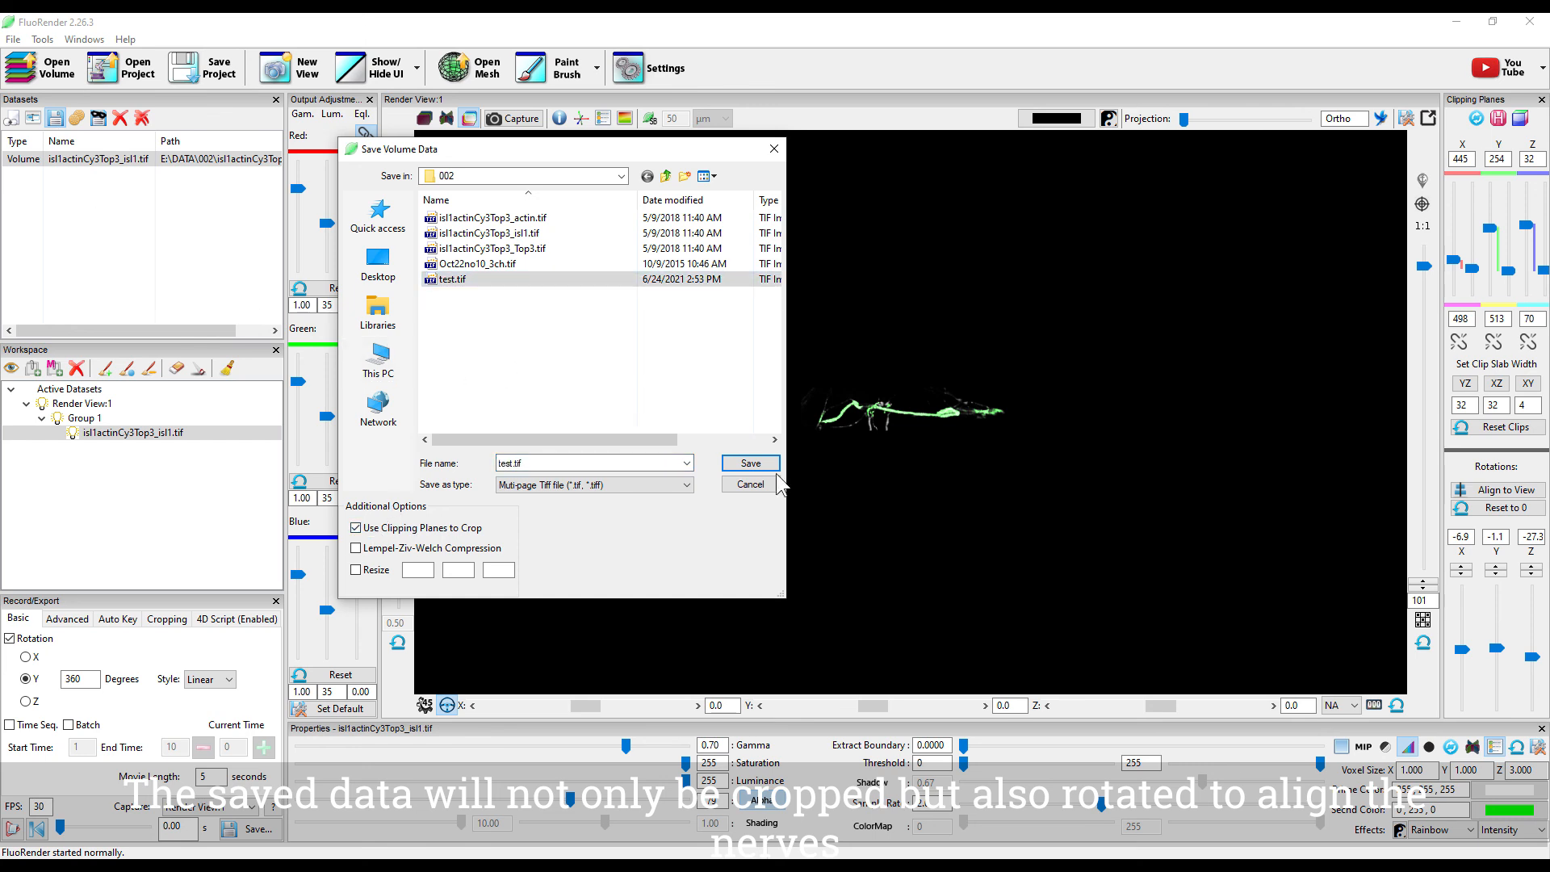
{"action": "left_click", "coordinate": [752, 463]}
{"action": "left_click", "coordinate": [814, 445]}
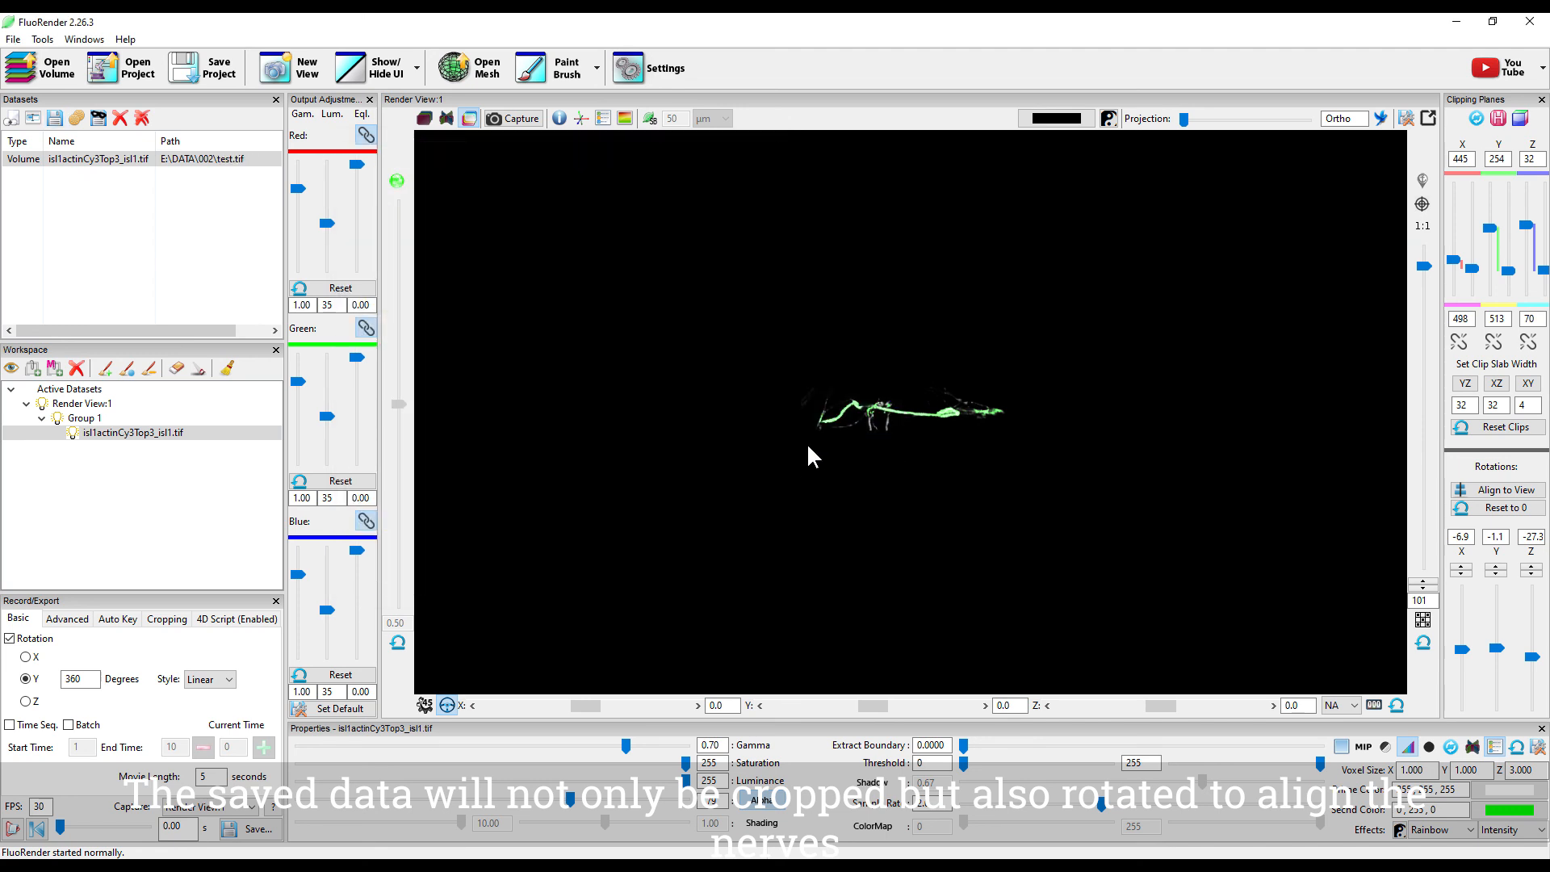
- Remove all loaded datasets and open the saved test.tif to inspect the cropped nerve and its selection mask
{"action": "left_click", "coordinate": [142, 118]}
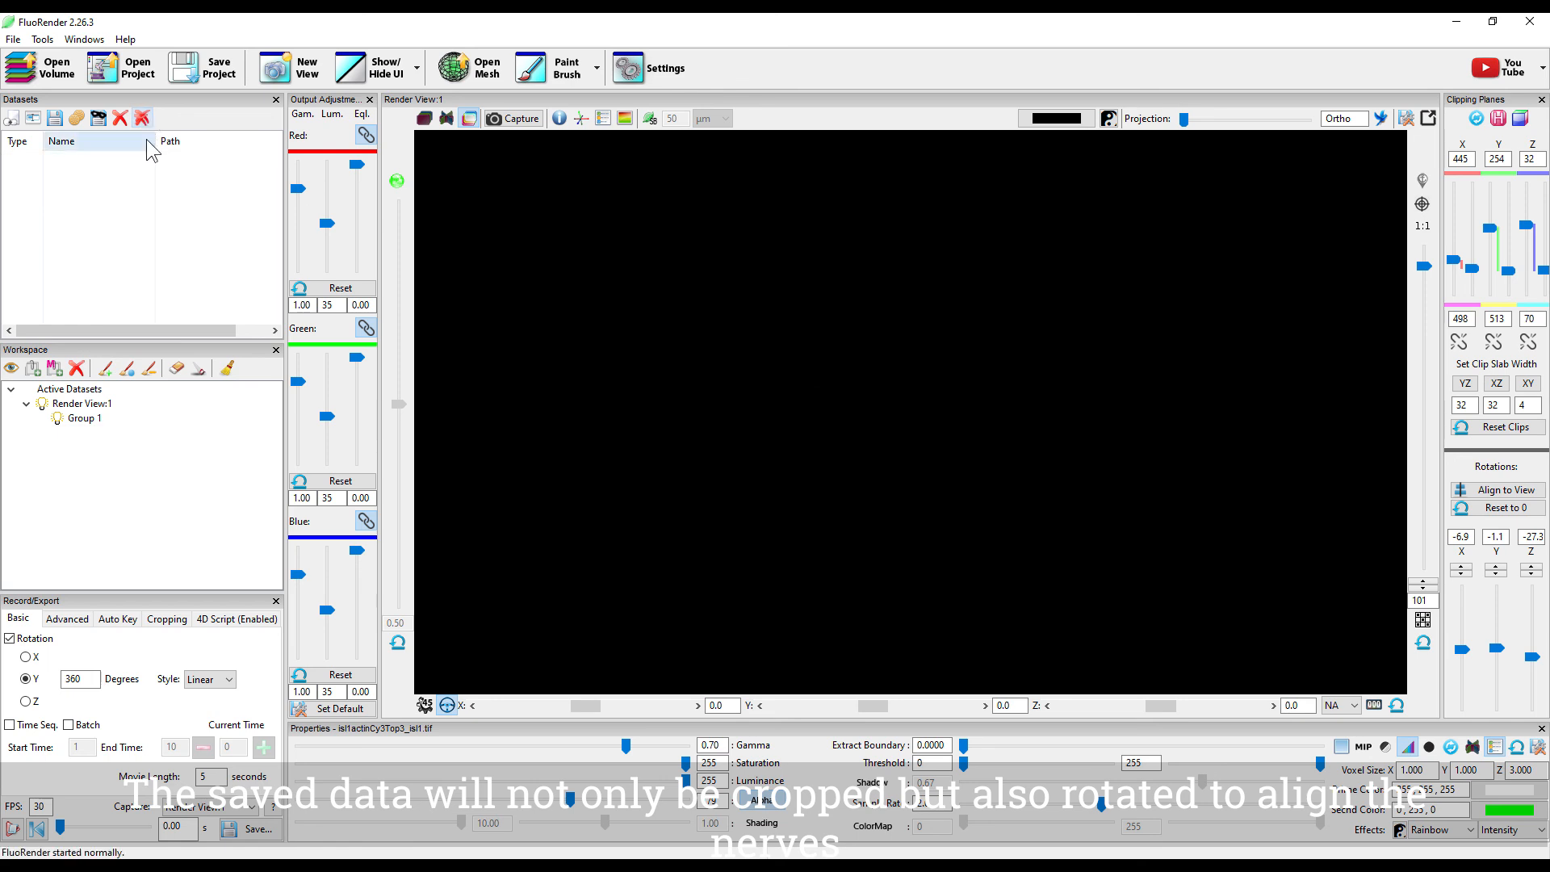
{"action": "left_click", "coordinate": [36, 75]}
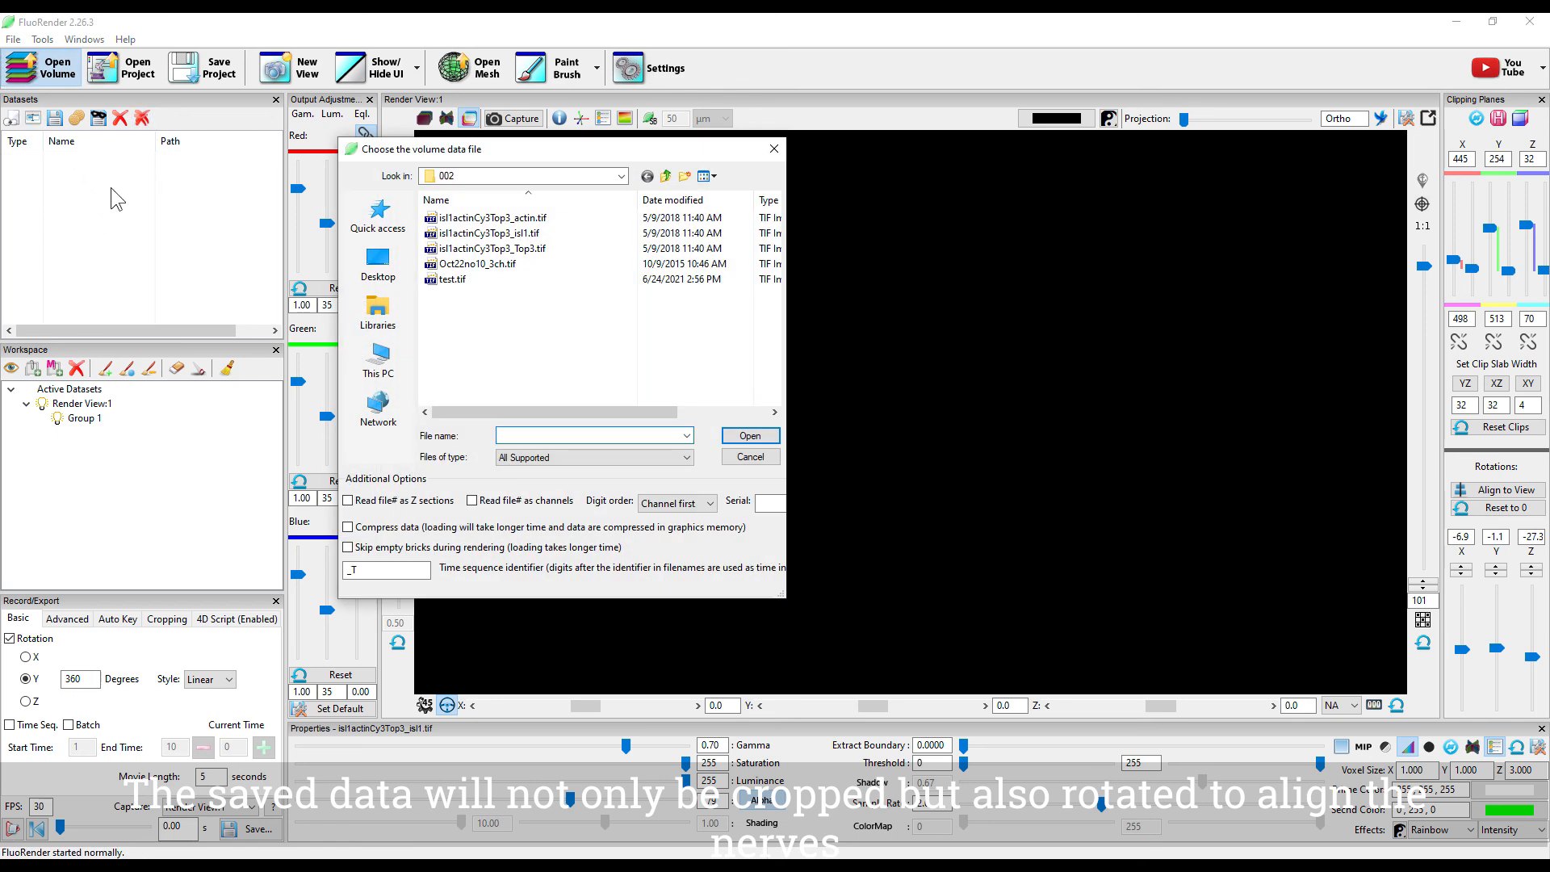
{"action": "left_click", "coordinate": [449, 280]}
{"action": "left_click", "coordinate": [749, 436]}
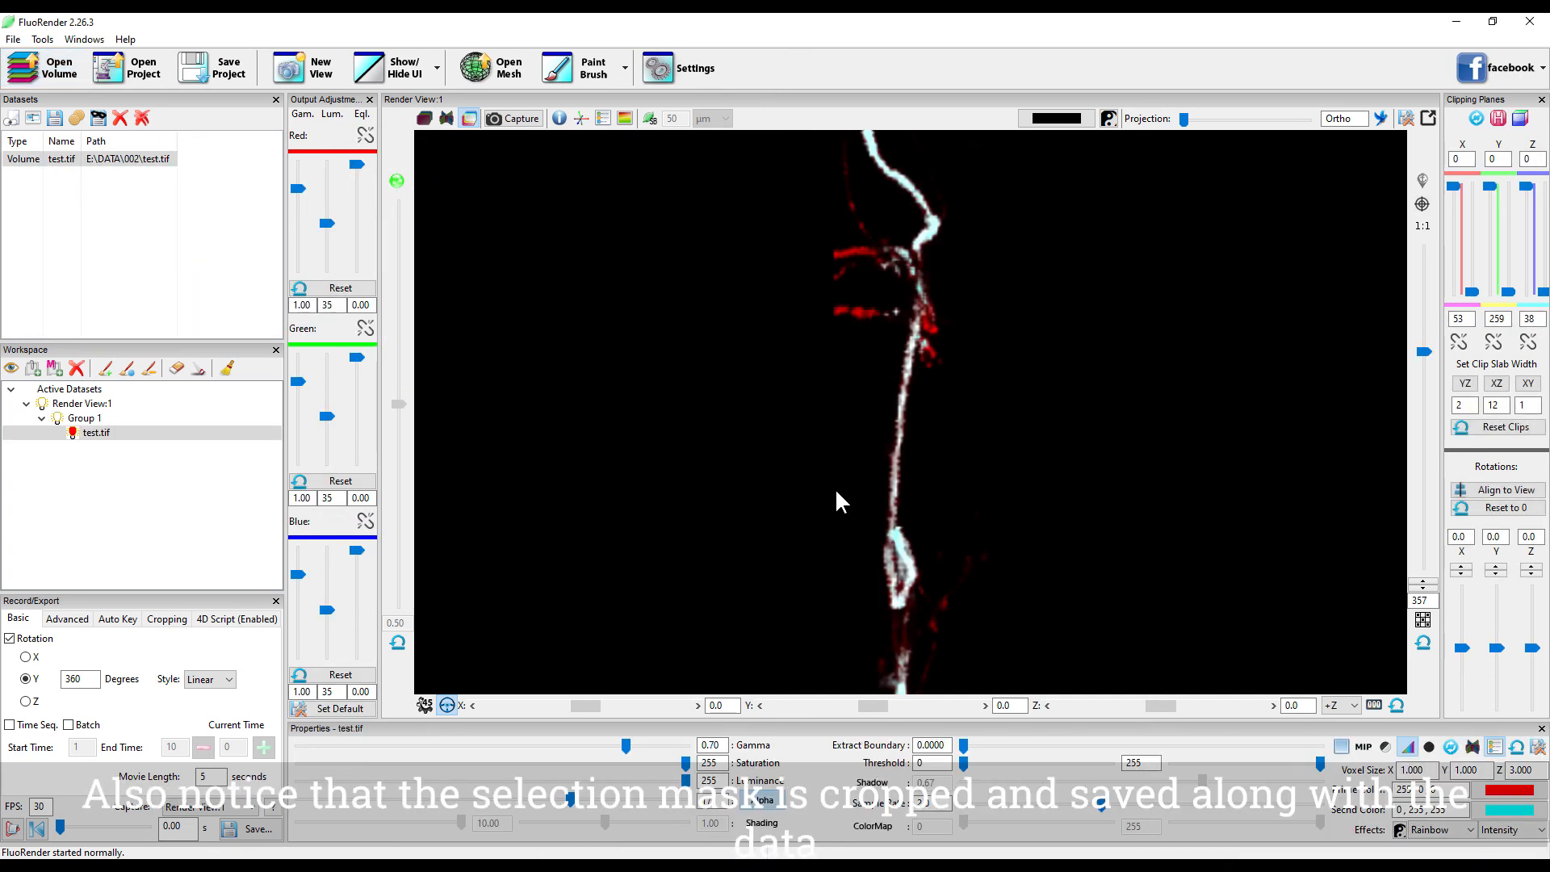
{"action": "right_click_drag", "start_coordinate": [1101, 541], "coordinate": [735, 459]}
{"action": "right_click_drag", "start_coordinate": [1069, 515], "coordinate": [918, 492]}
{"action": "left_click_drag", "start_coordinate": [1055, 508], "coordinate": [667, 504]}
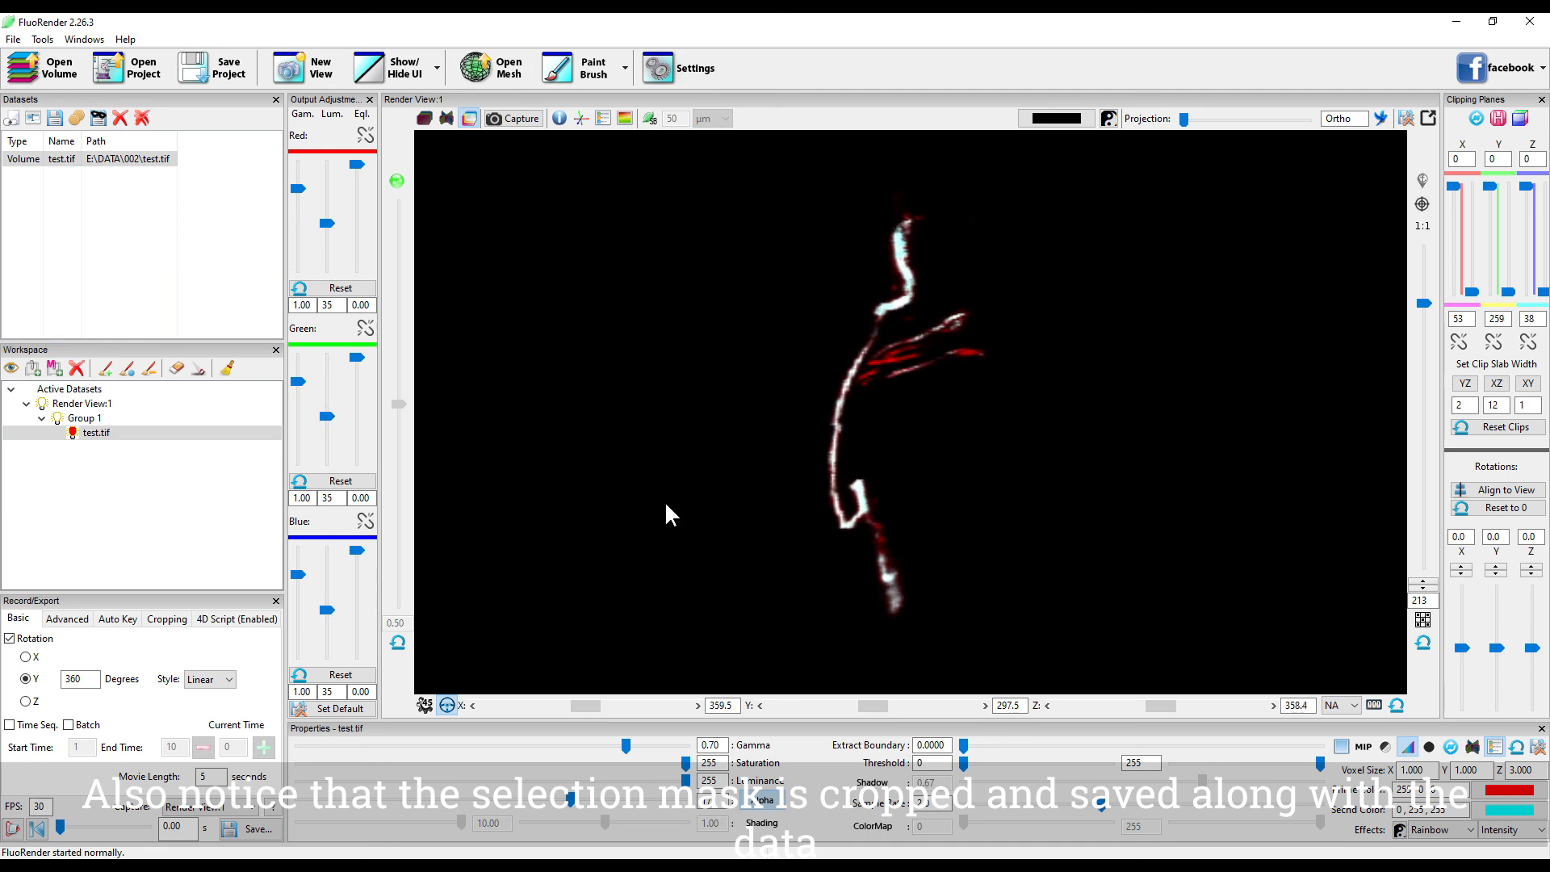